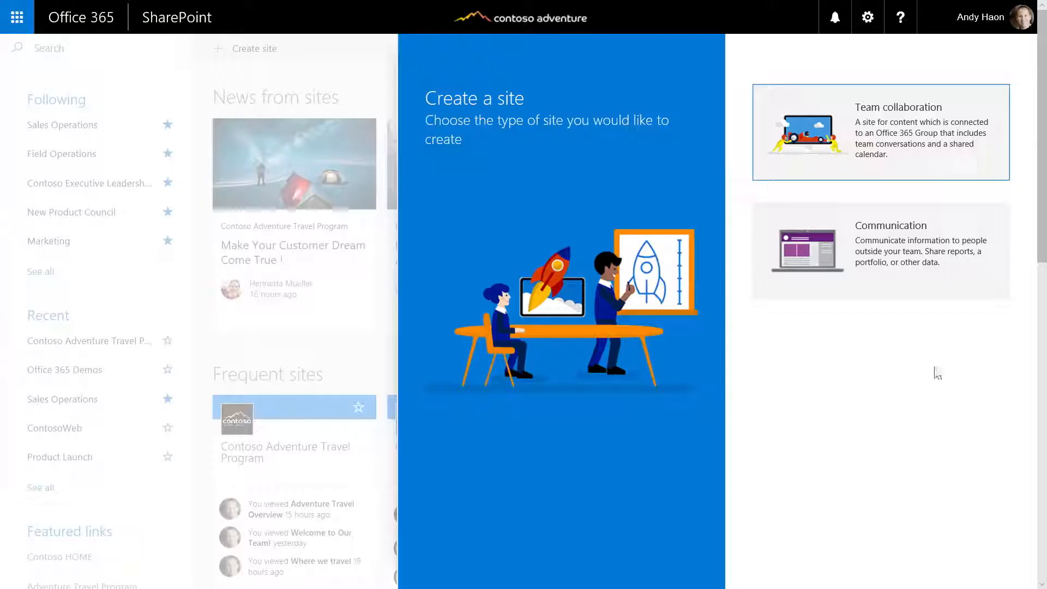
# Reply to the Reykjavík comment on the Contoso Adventure Travel Program page and post it
pyautogui.click(875, 273)
pyautogui.click(612, 143)
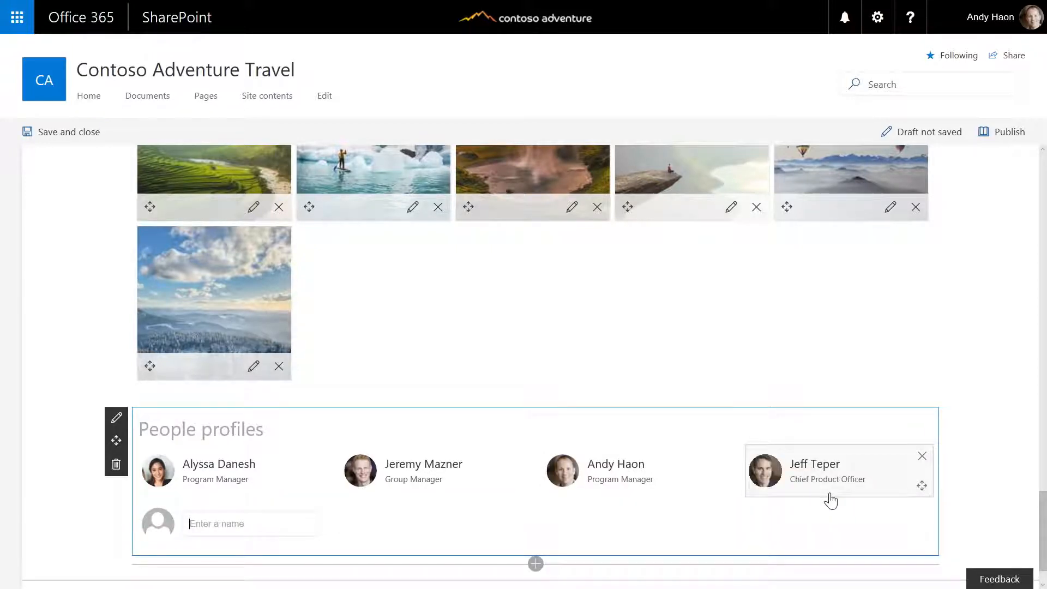
pyautogui.click(98, 377)
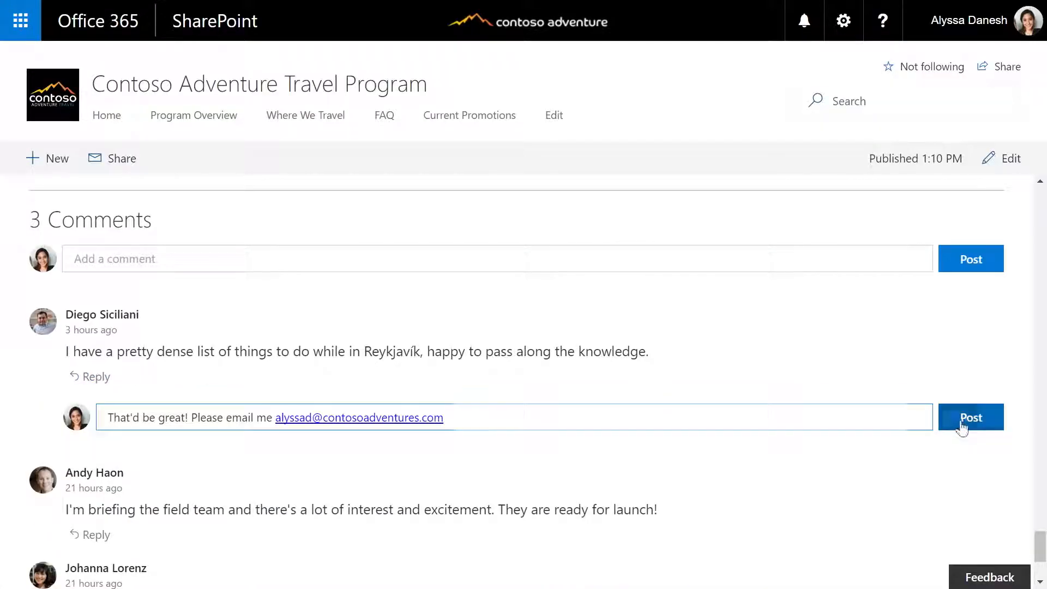
pyautogui.click(960, 424)
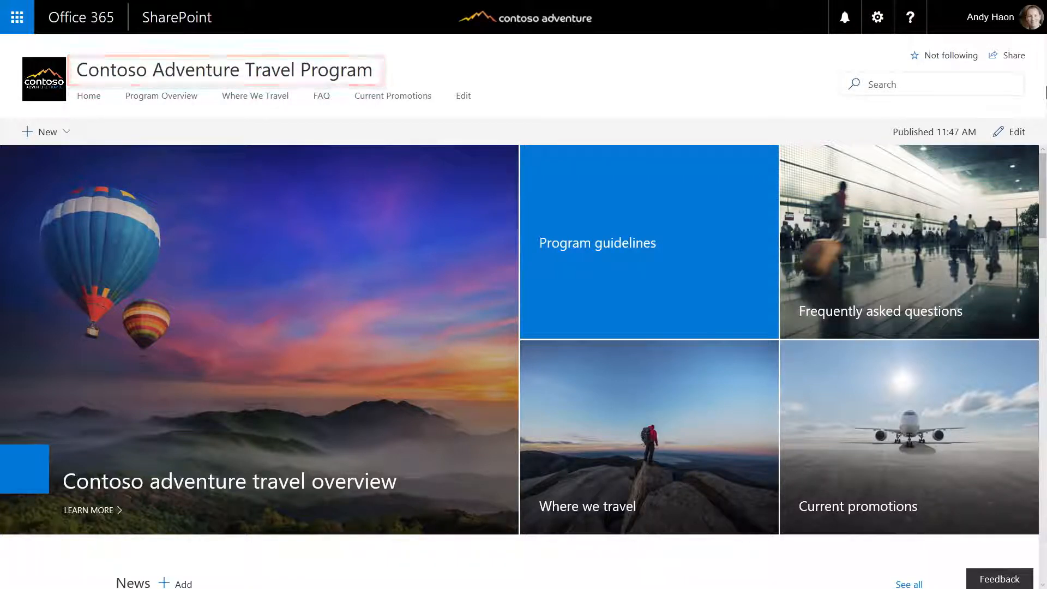
# Scroll down the site home page past news, key documents, events and training videos
pyautogui.scroll(-3, 523, 338)
pyautogui.scroll(-5, 523, 338)
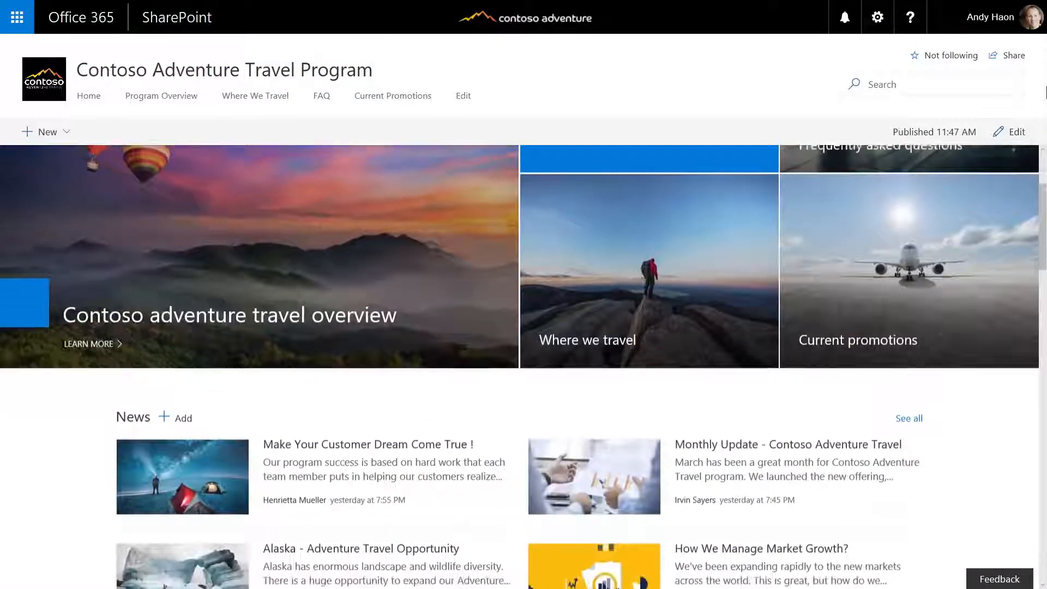
pyautogui.scroll(-3, 523, 338)
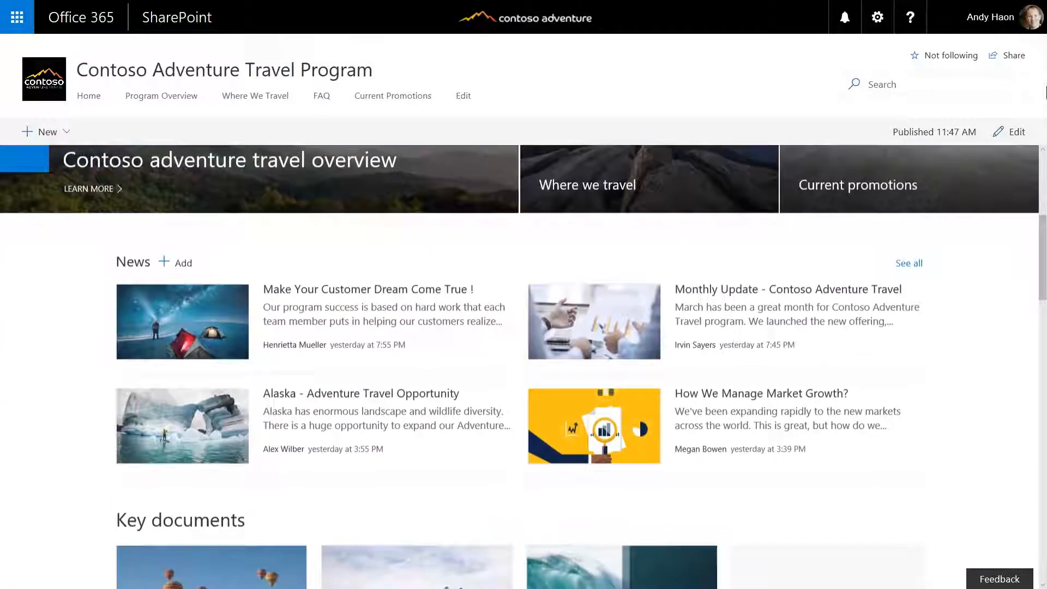
pyautogui.scroll(-3, 523, 338)
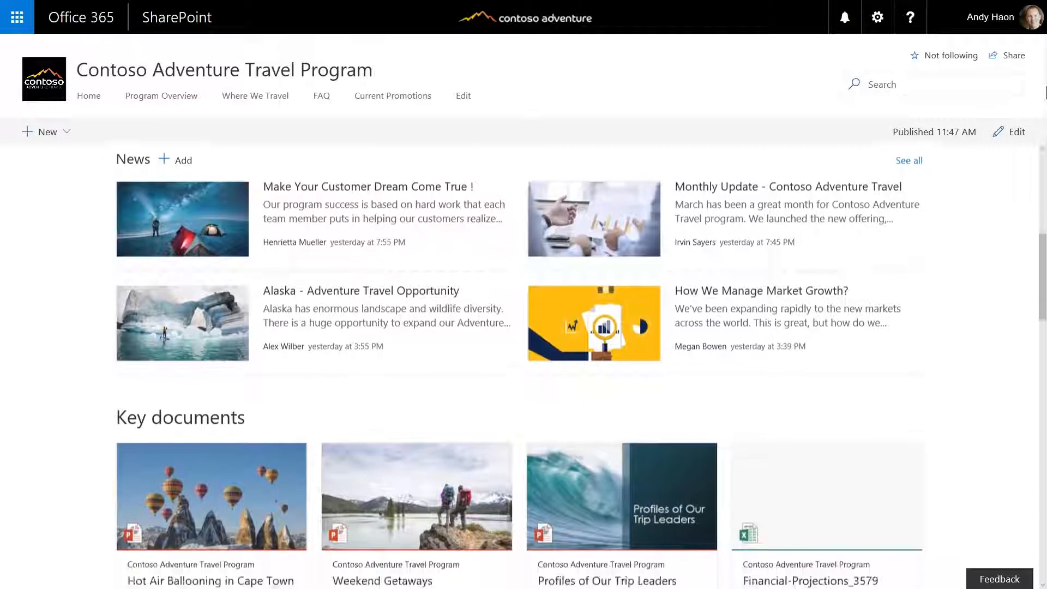
pyautogui.scroll(-3, 524, 338)
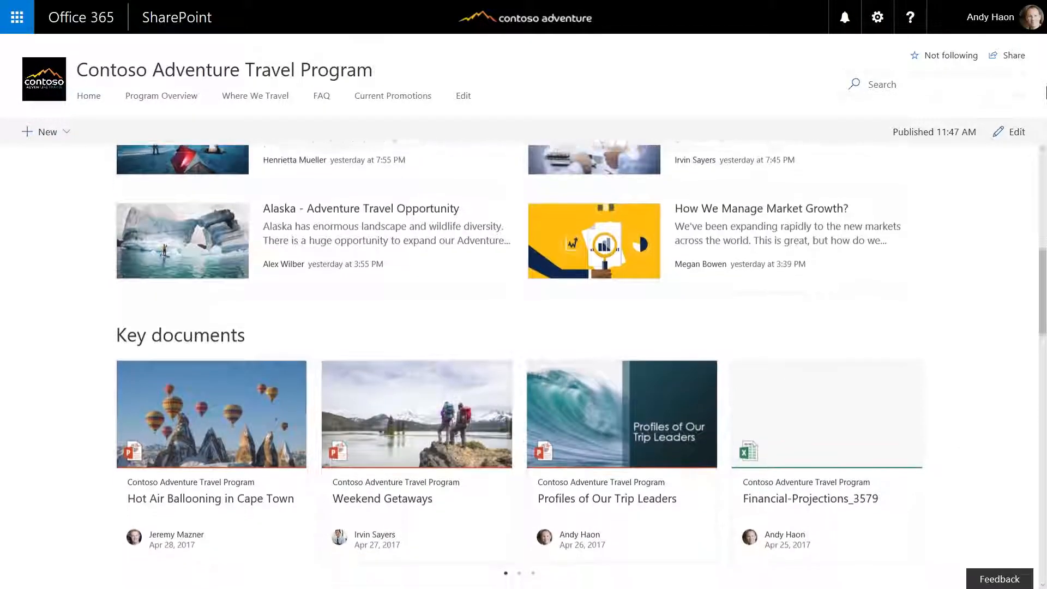
pyautogui.scroll(-8, 523, 337)
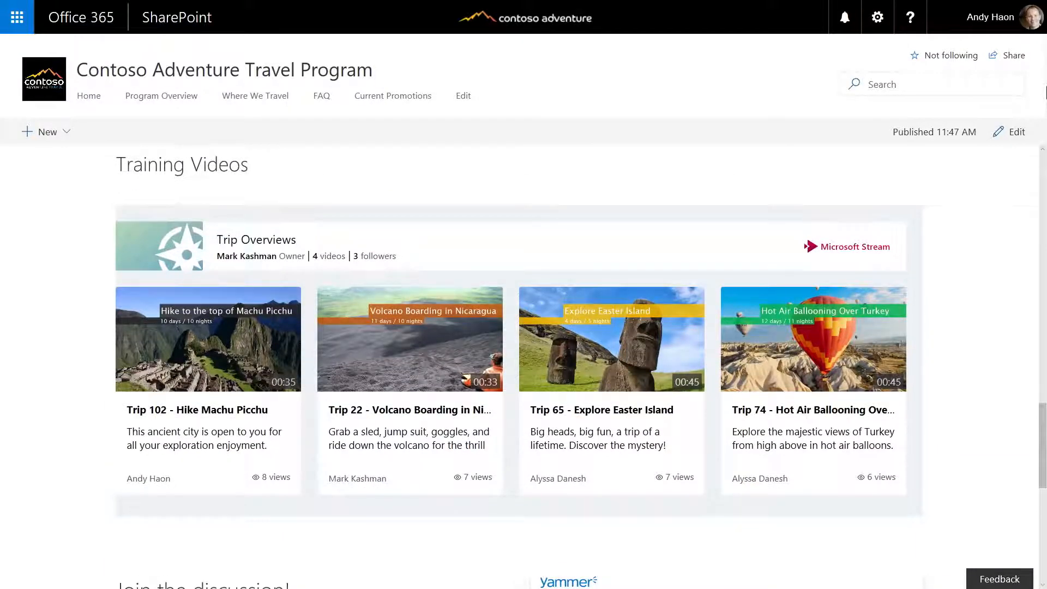
pyautogui.scroll(-6, 520, 370)
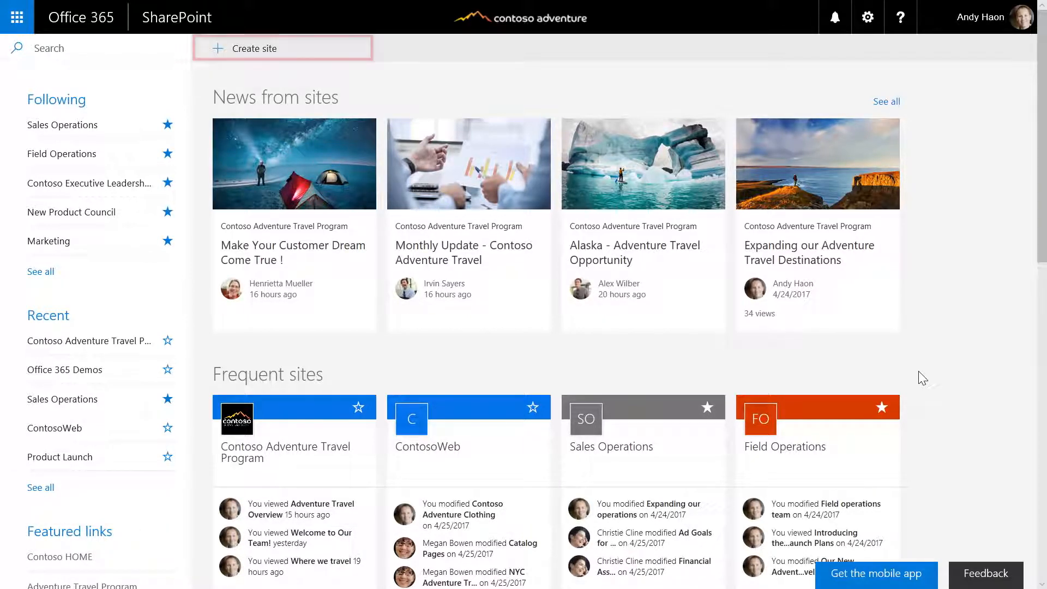
# Begin a new site from Create site and pick the Communication site type
pyautogui.click(238, 52)
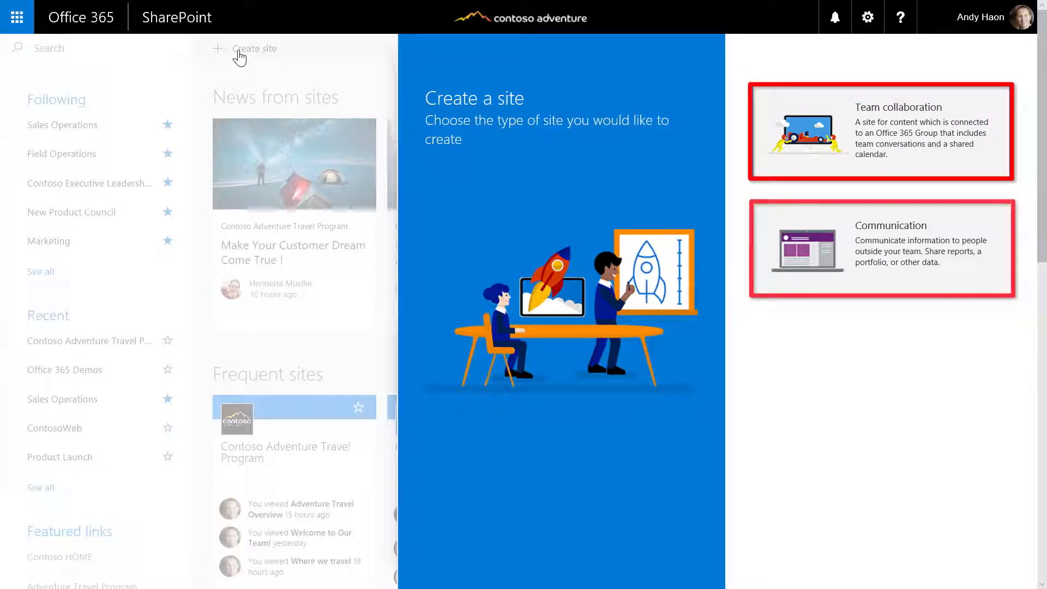
pyautogui.click(875, 274)
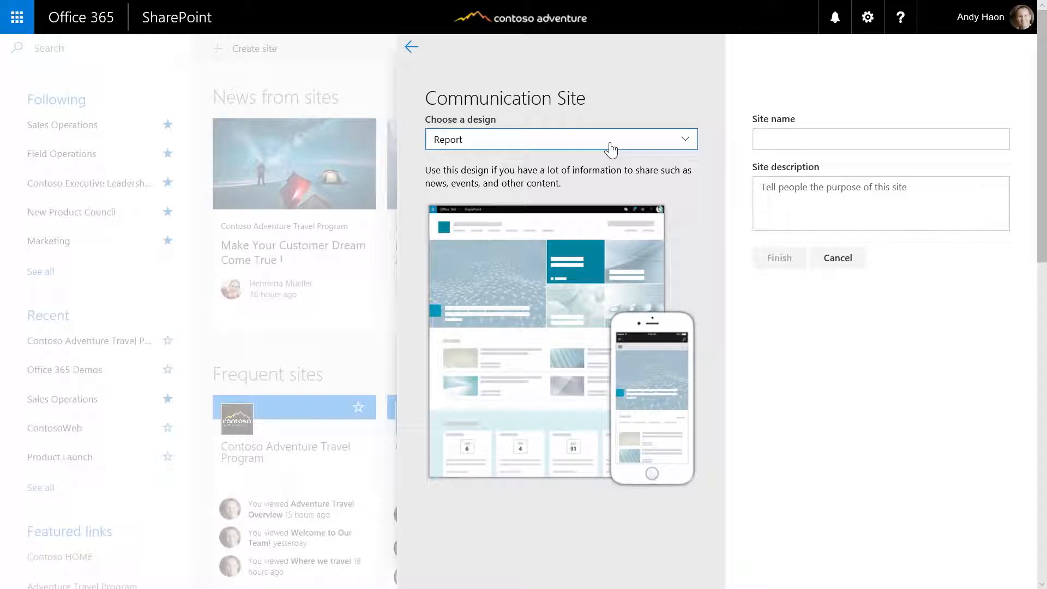
# Expand the design dropdown to show the Report, Portfolio and Blank designs
pyautogui.click(609, 145)
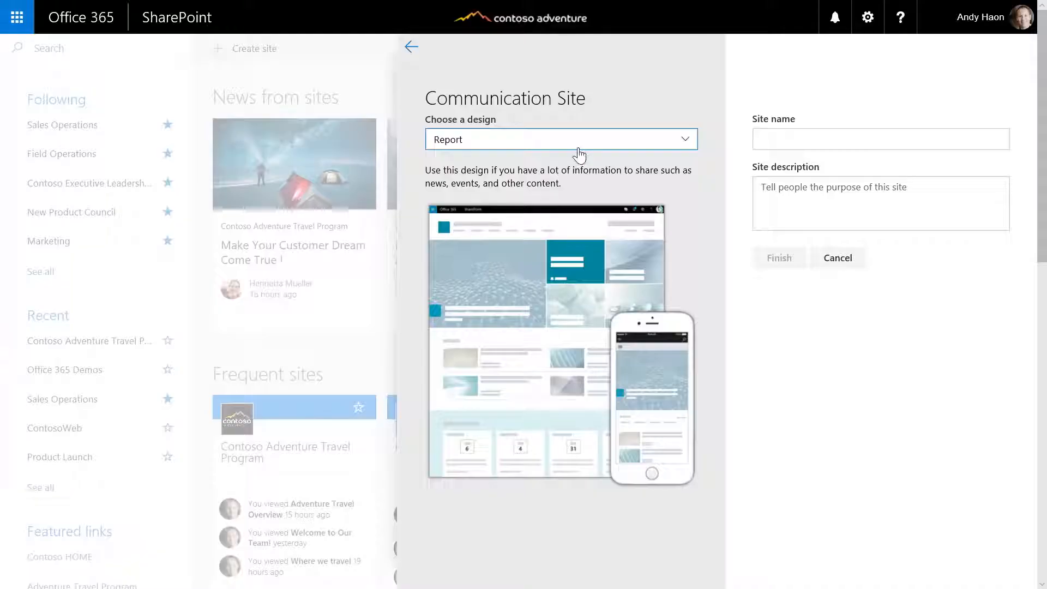
pyautogui.click(576, 144)
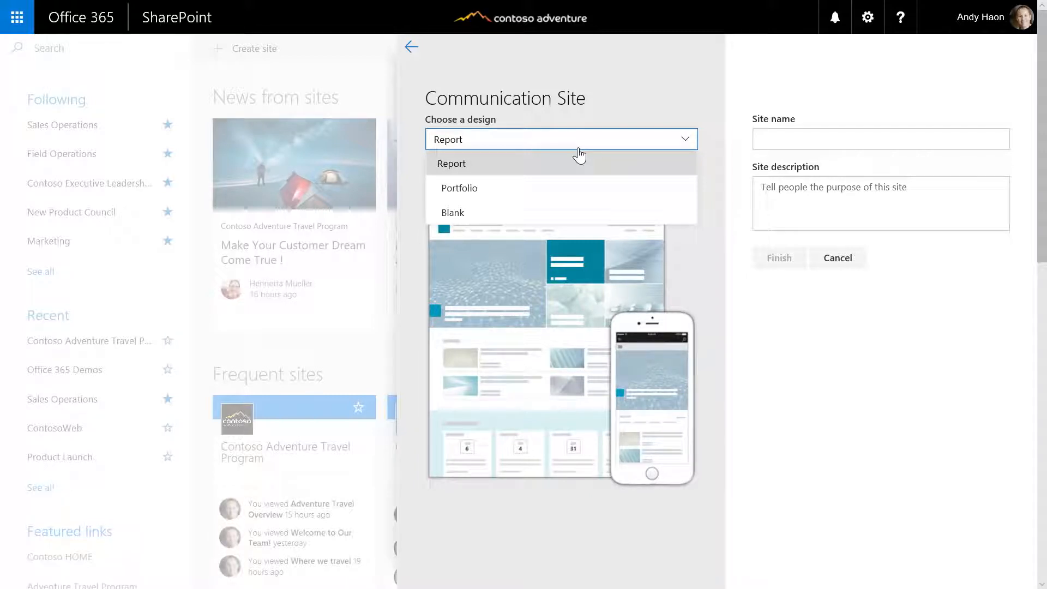
# Name the Report-design site 'Contoso Adventure Travel' and finish creating it
pyautogui.click(840, 143)
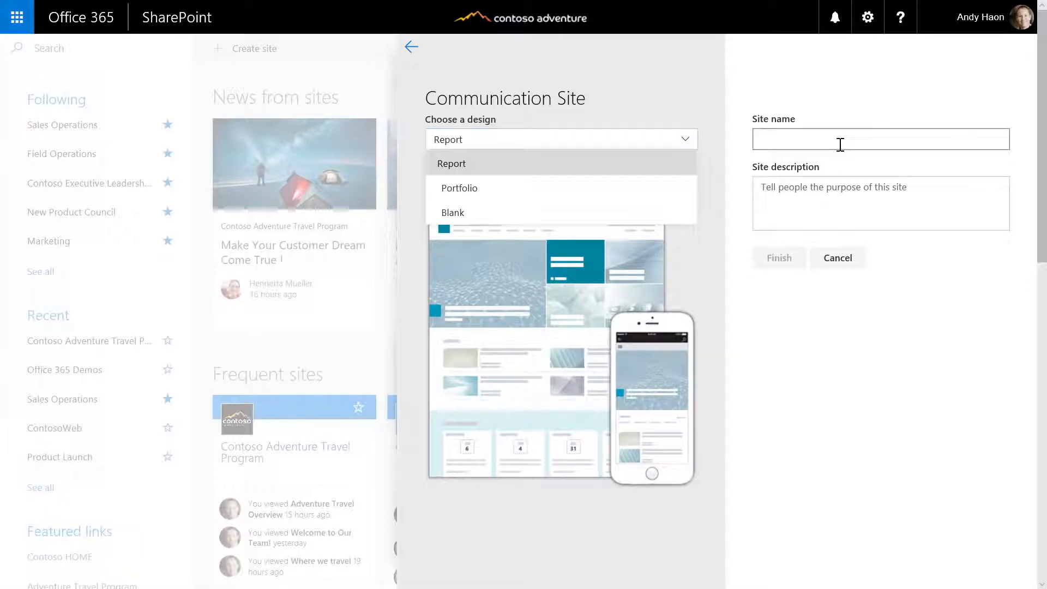
pyautogui.write('Contoso Adventure Travel')
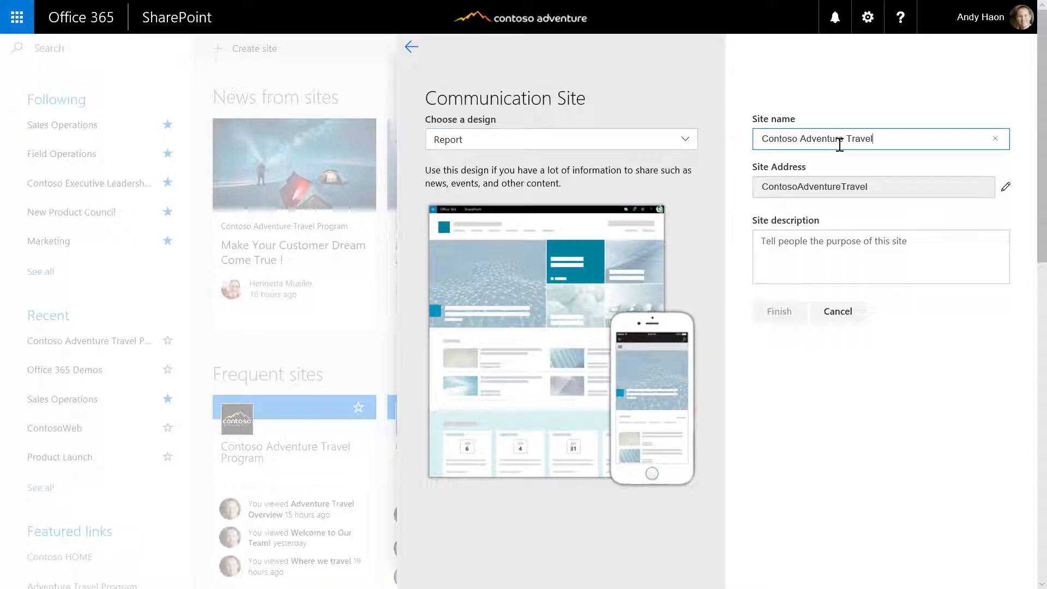
pyautogui.click(771, 342)
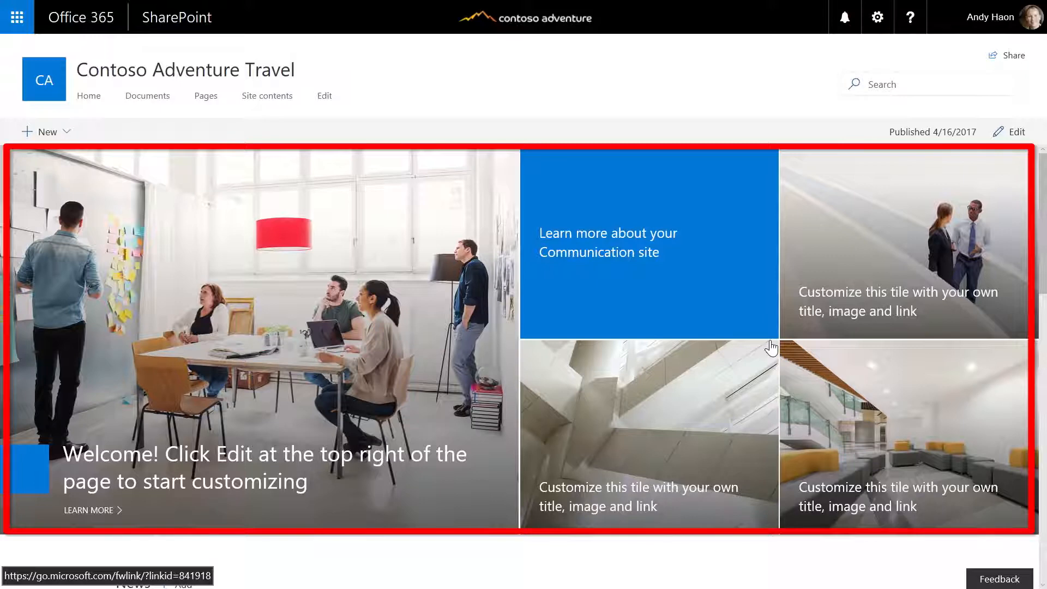
# Scroll the new site's home page and expand + New to show List, Document library, Page, App
pyautogui.scroll(-5, 770, 347)
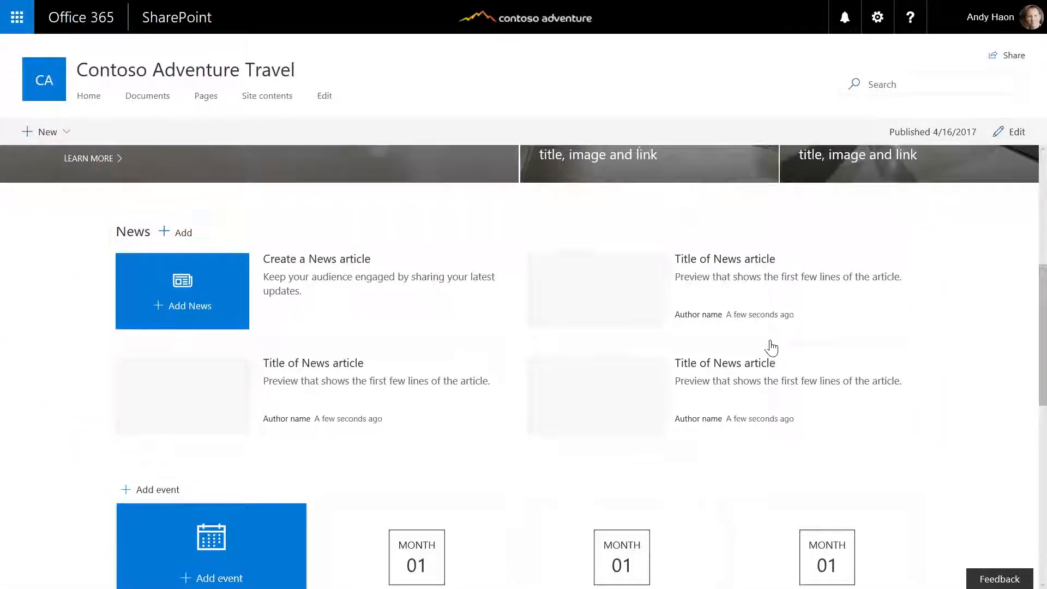
pyautogui.scroll(-4, 771, 347)
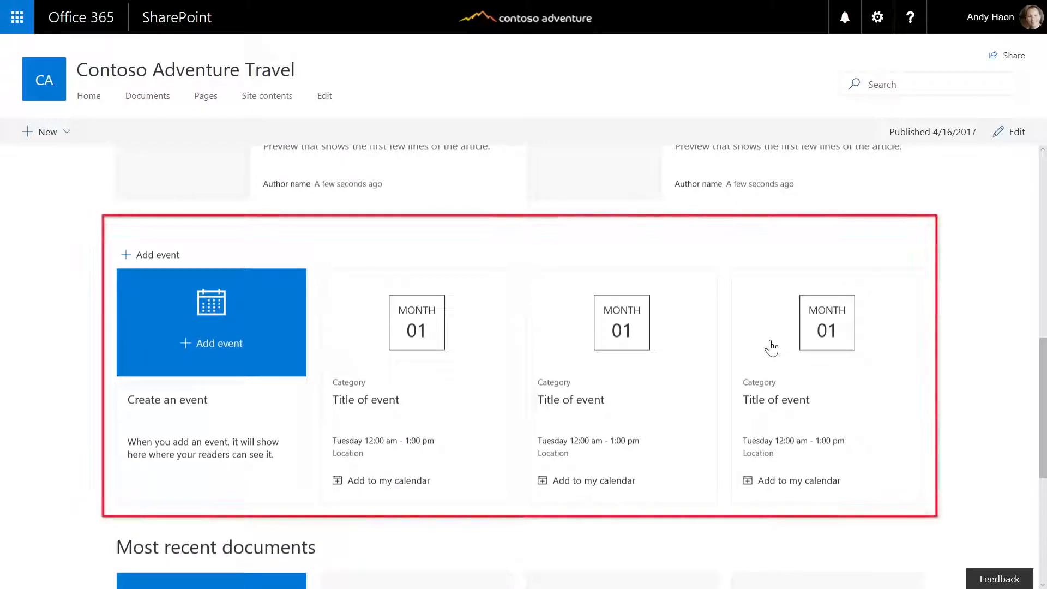
pyautogui.scroll(-5, 771, 346)
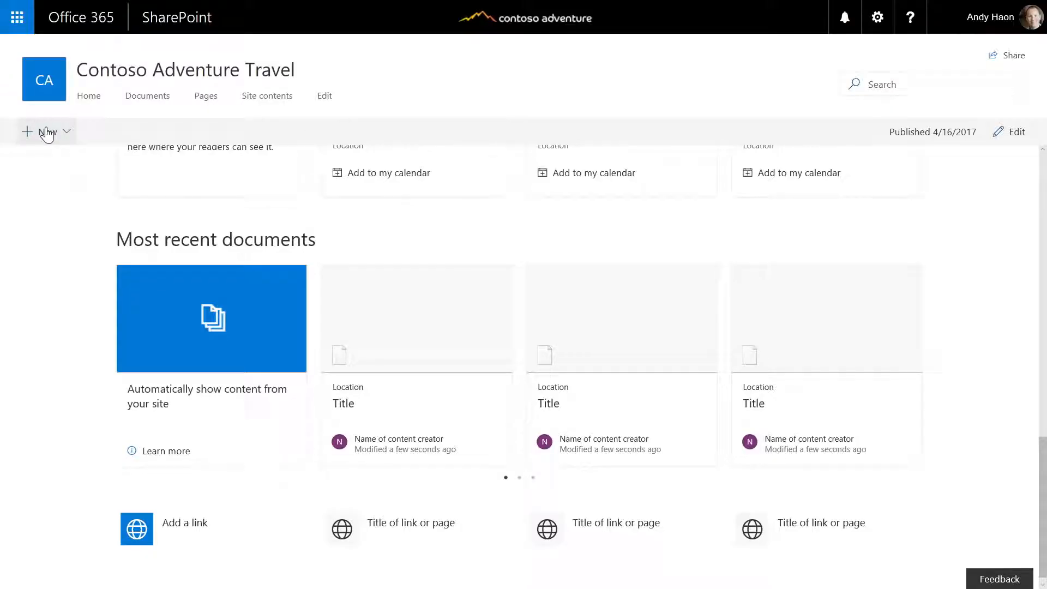
pyautogui.click(47, 132)
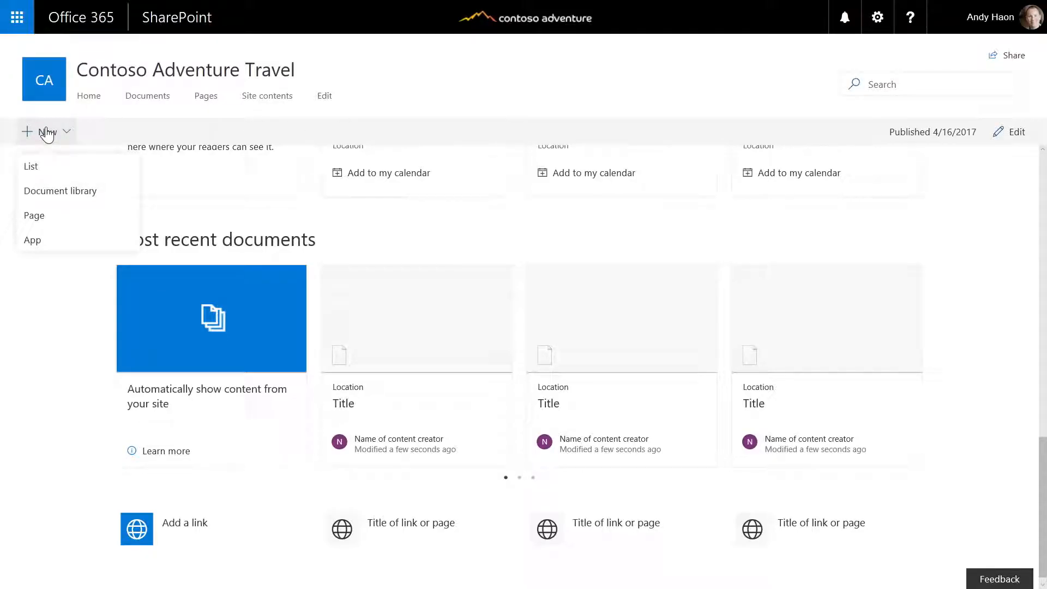
# Add a new Page to the site using the Single column template
pyautogui.click(34, 215)
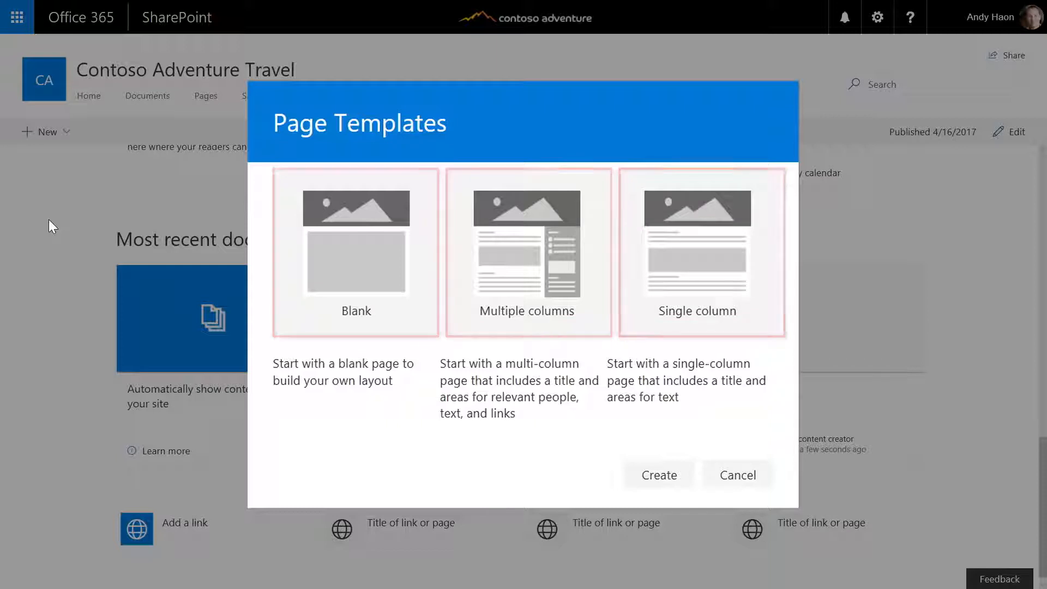
pyautogui.click(766, 184)
pyautogui.click(661, 463)
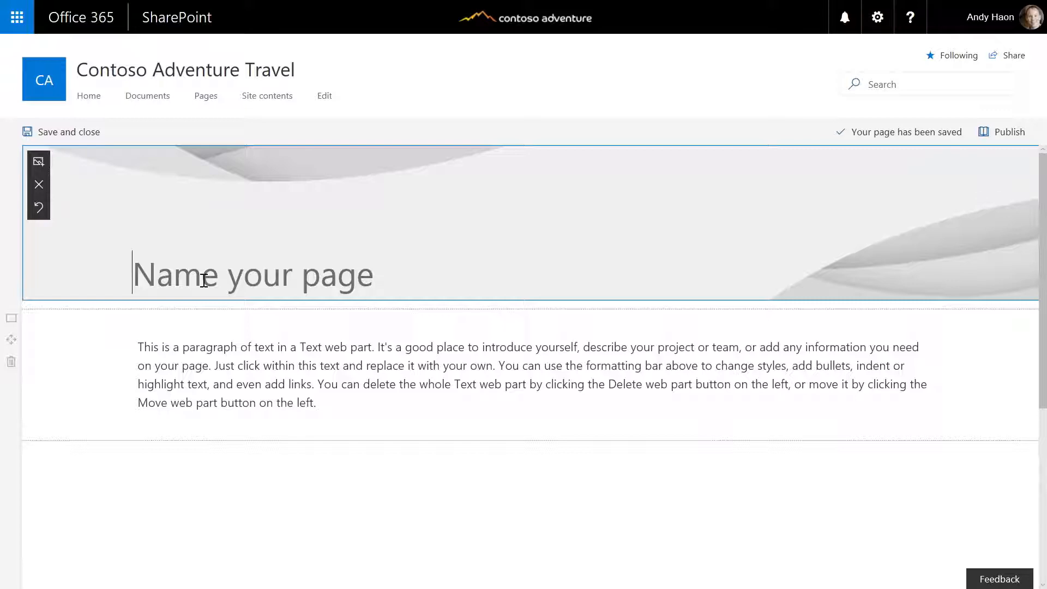
# Title the page 'Adventure Travel Overview' and choose Upload to replace its header image
pyautogui.write('Adventure Travel Overview')
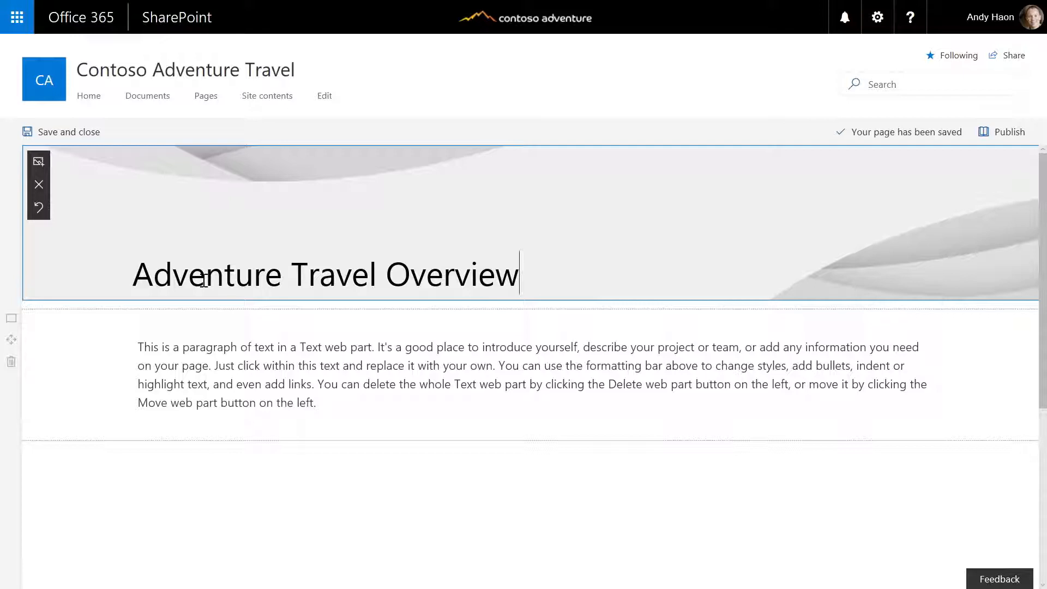
pyautogui.click(38, 162)
pyautogui.click(171, 177)
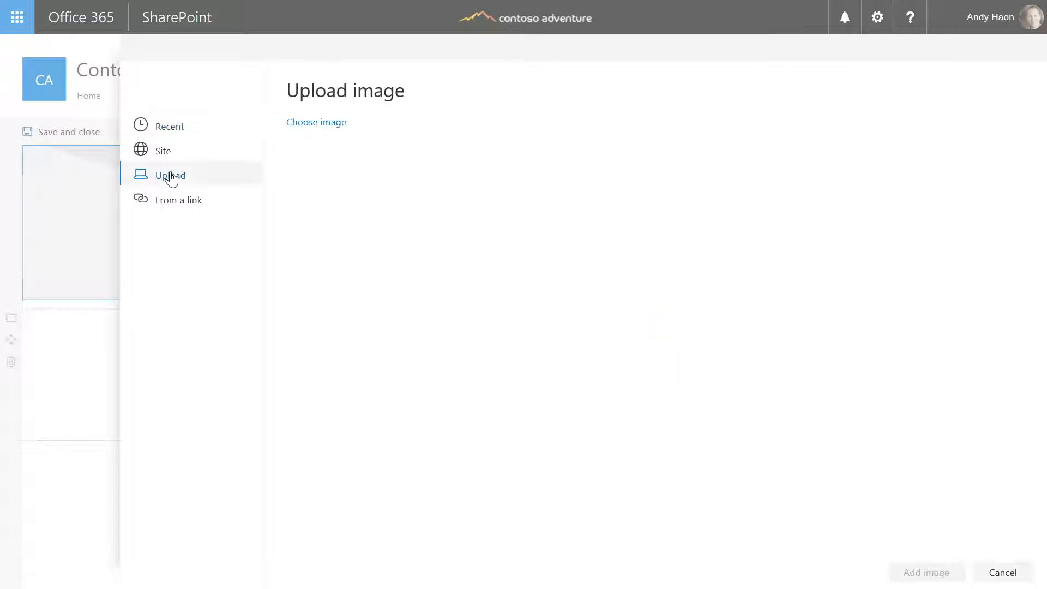
# Use Greenland.jpg as the header image and drag its focal point onto the sunset mountains
pyautogui.doubleClick(613, 167)
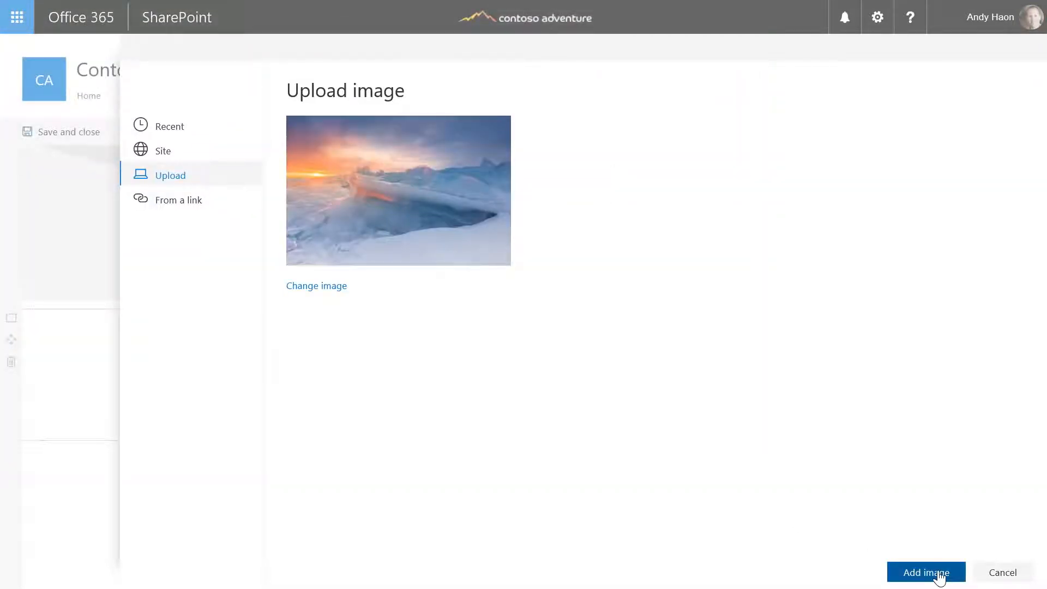
pyautogui.click(937, 575)
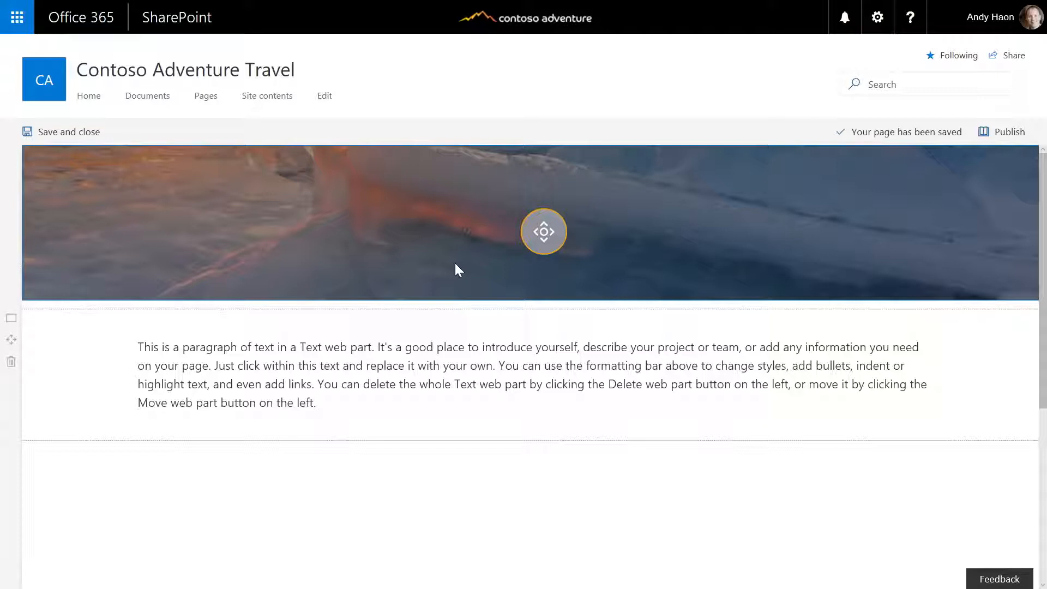
pyautogui.moveTo(549, 232); pyautogui.dragTo(543, 209)
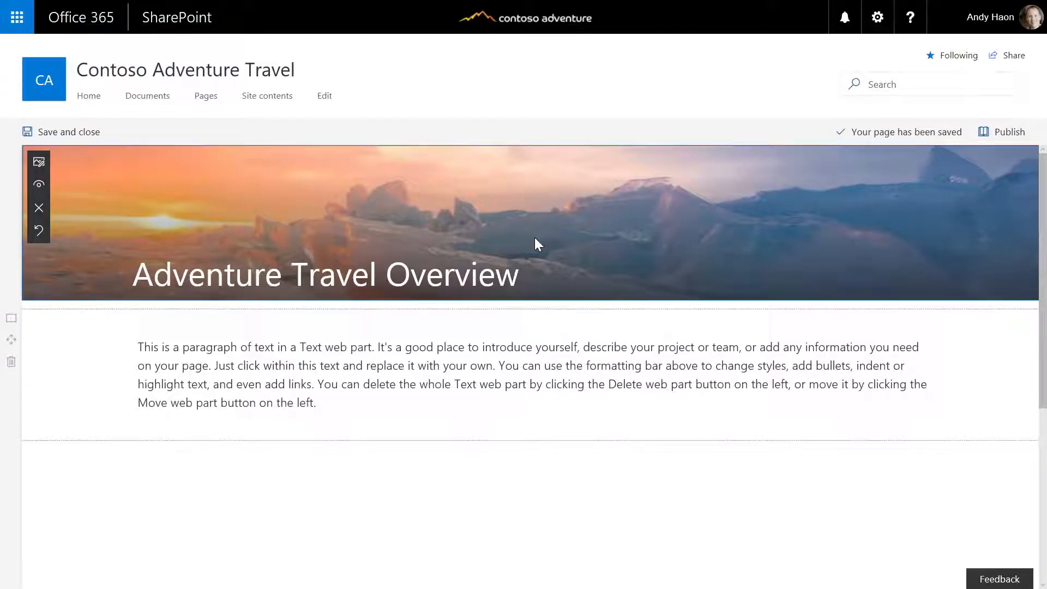
# Copy the whole Word introduction document and paste it over the text web part's placeholder paragraph
pyautogui.hotkey('alt', 'Tab')
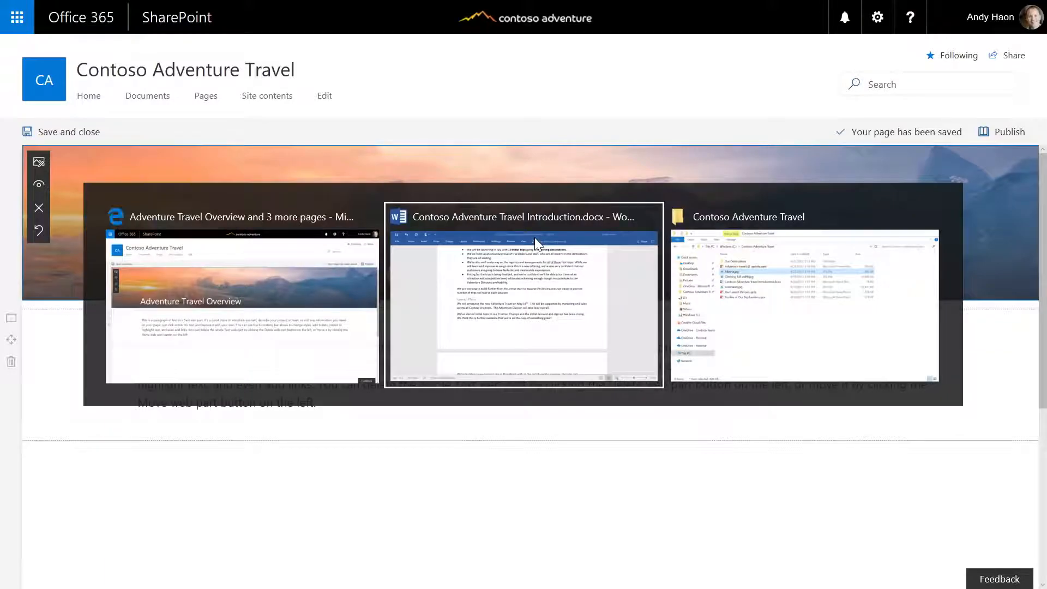
pyautogui.hotkey('ctrl', 'a')
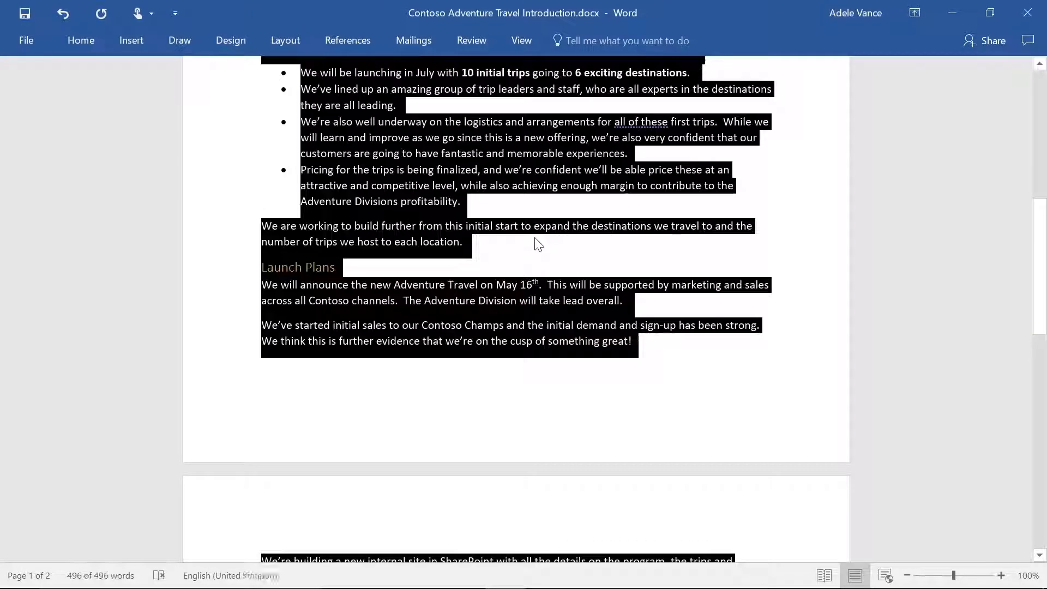
pyautogui.hotkey('alt', 'Tab')
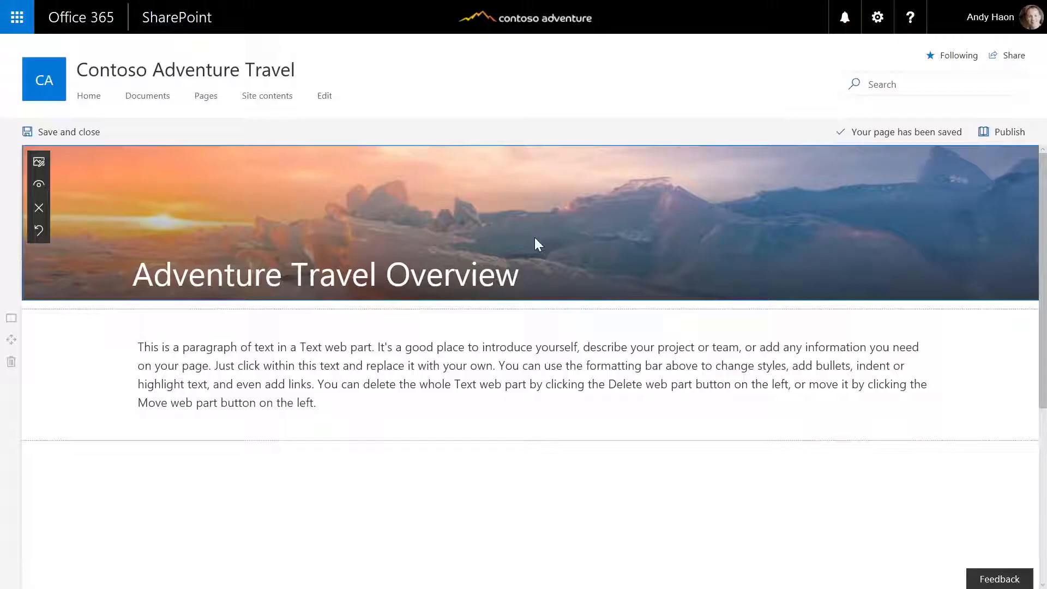
pyautogui.click(338, 406)
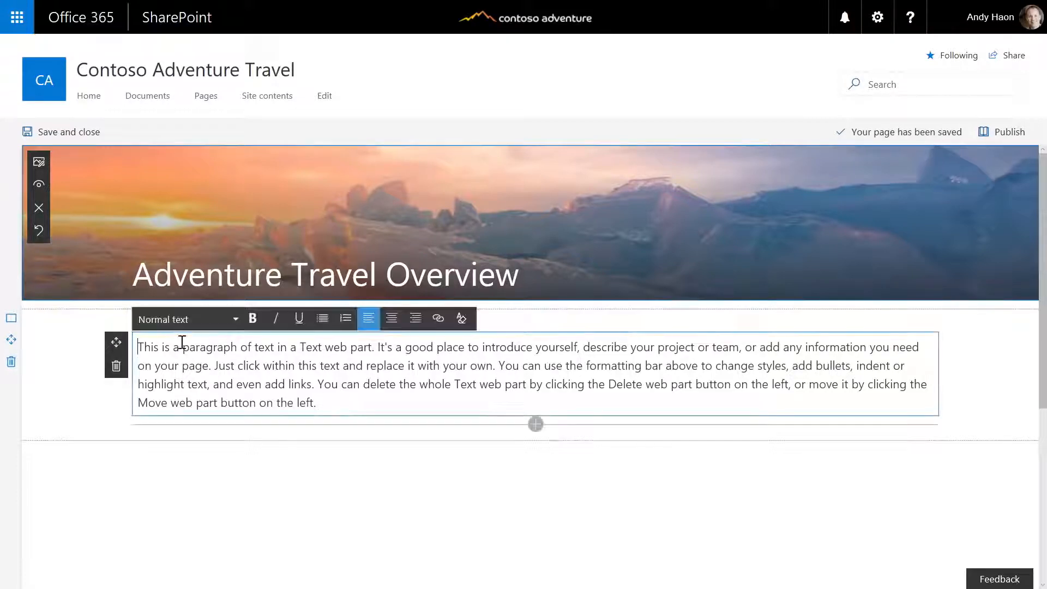
pyautogui.moveTo(138, 347); pyautogui.dragTo(314, 408)
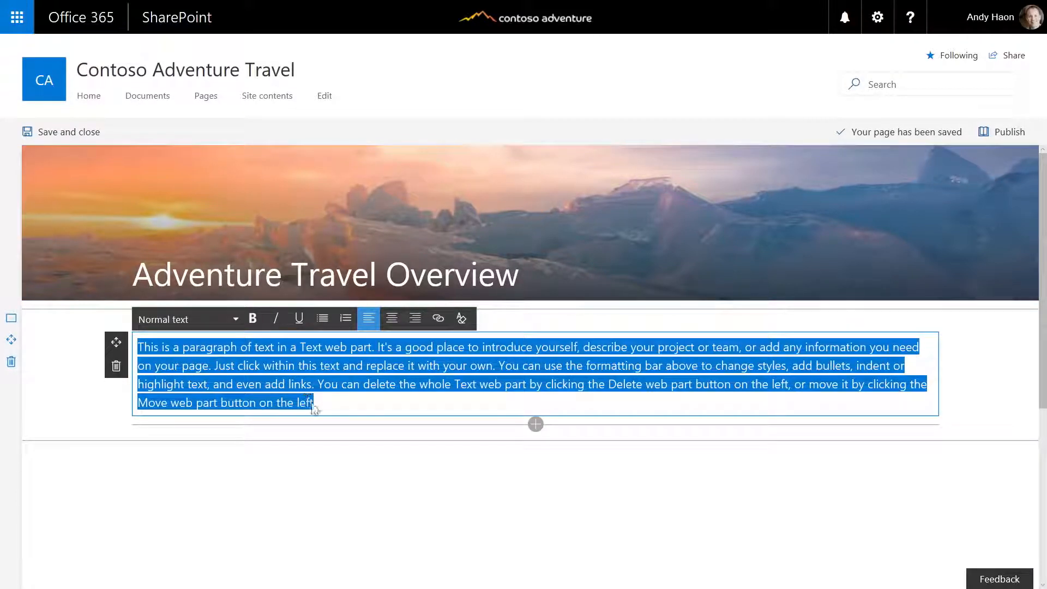
pyautogui.hotkey('ctrl', 'v')
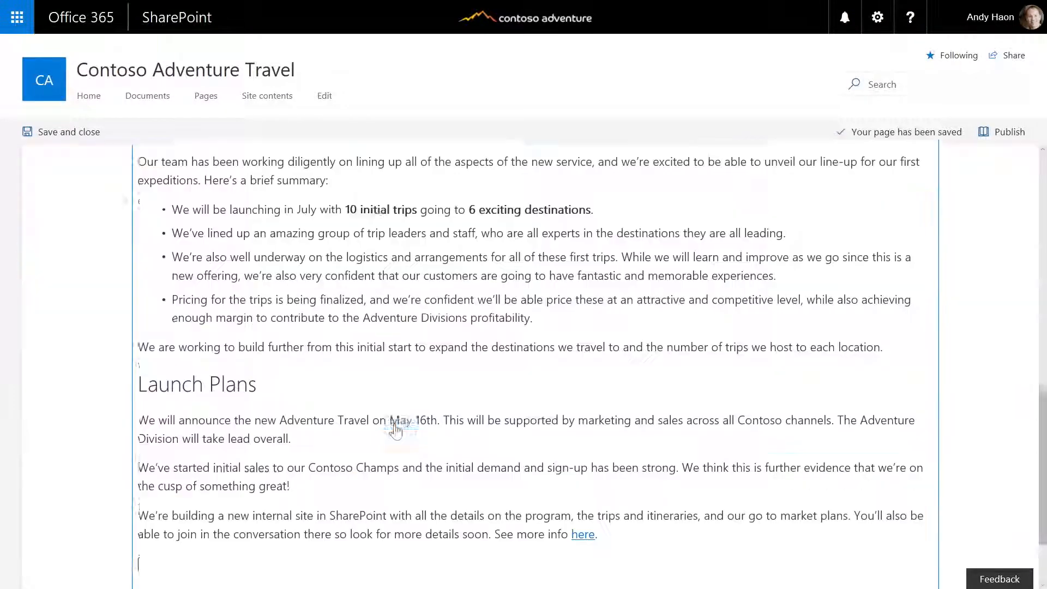
pyautogui.scroll(10, 396, 430)
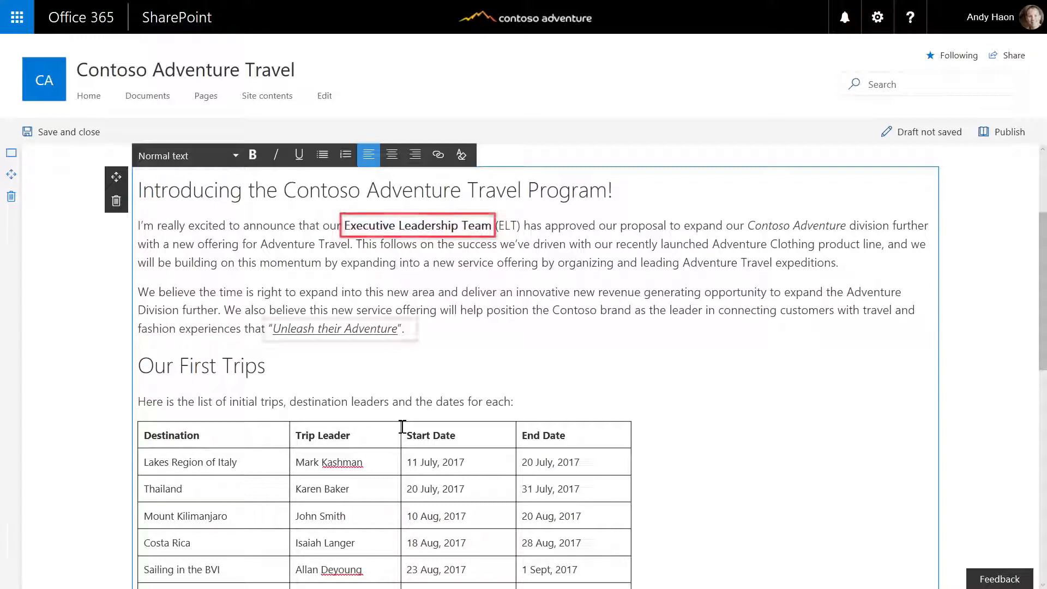
pyautogui.scroll(-7, 401, 427)
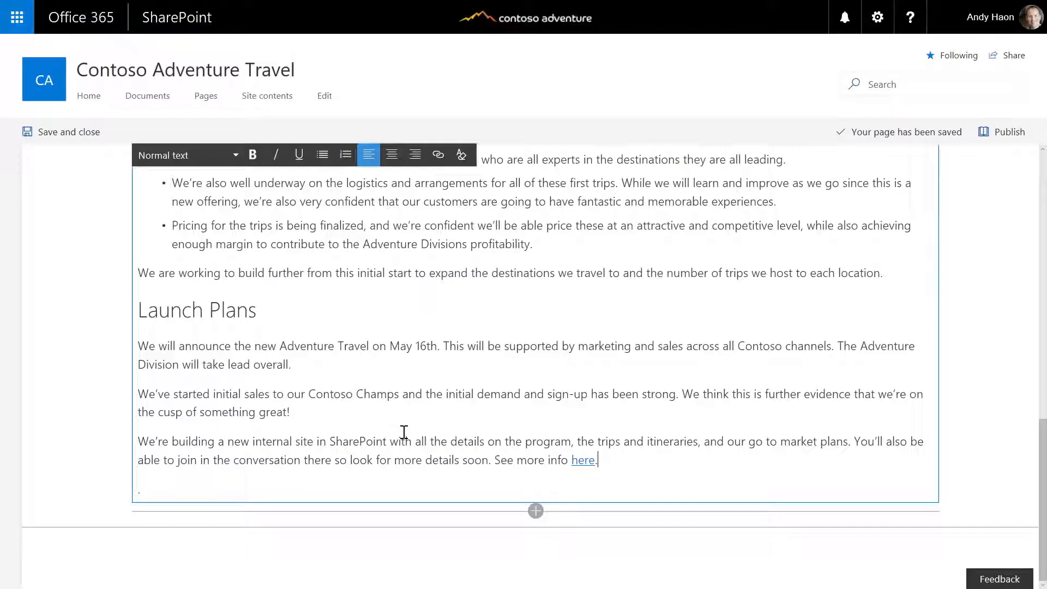
# Upload Alberta.jpg, the two-hikers photo, from File Explorer as an Image web part below the article text
pyautogui.hotkey('alt', 'Tab')
pyautogui.hotkey('alt', 'Tab')
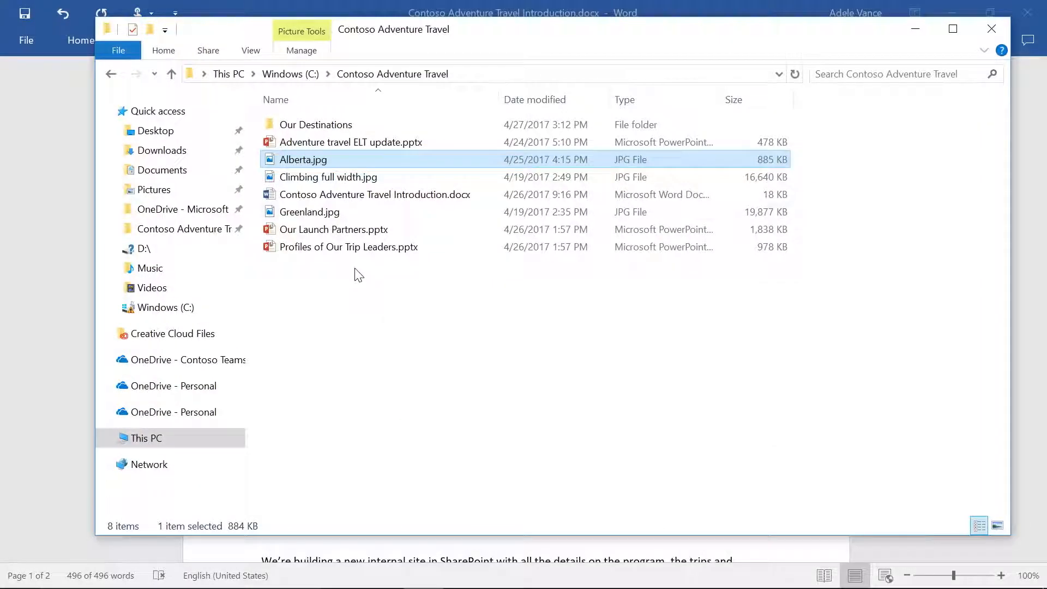
pyautogui.moveTo(303, 159); pyautogui.dragTo(458, 483)
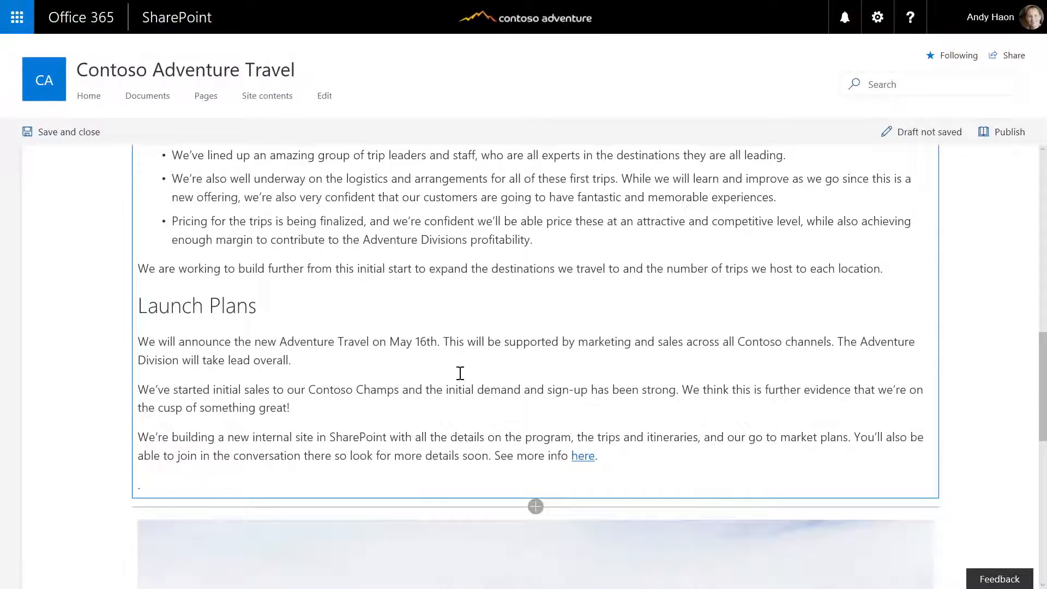
pyautogui.scroll(-6, 460, 373)
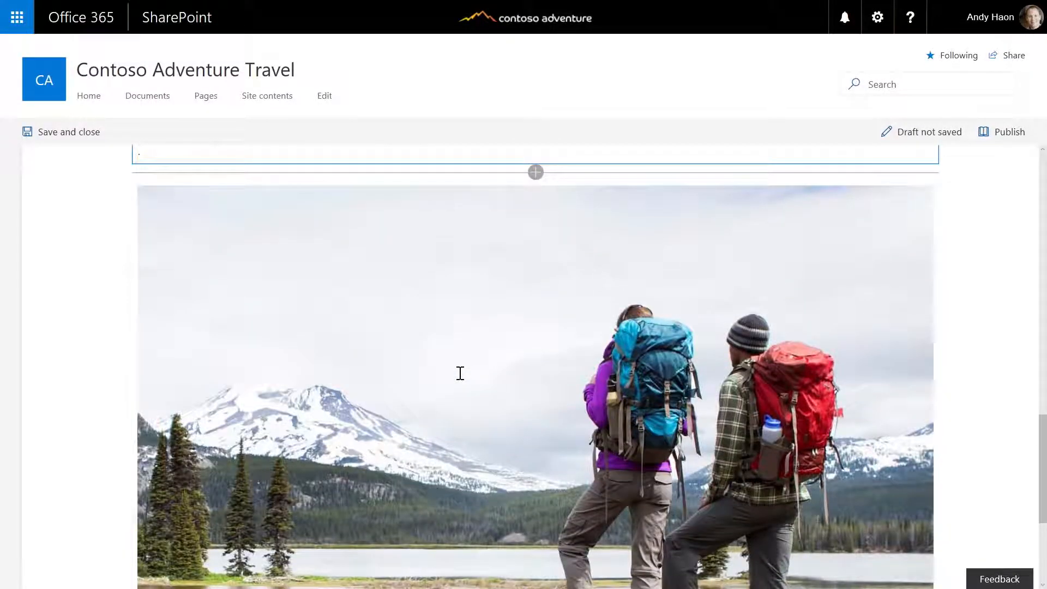
pyautogui.scroll(-1, 460, 372)
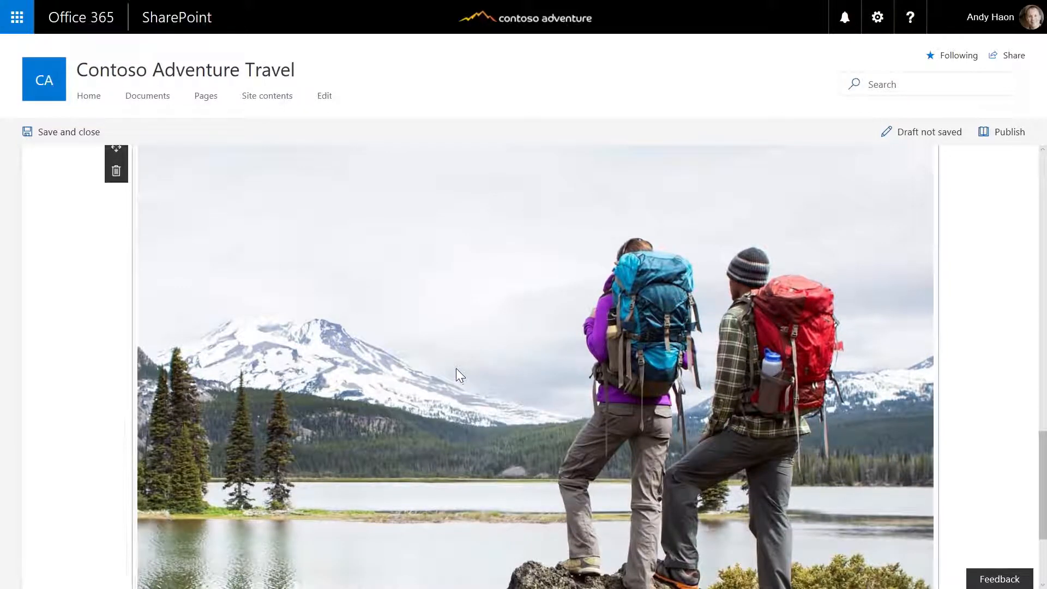
pyautogui.scroll(3, 453, 368)
pyautogui.scroll(-6, 453, 370)
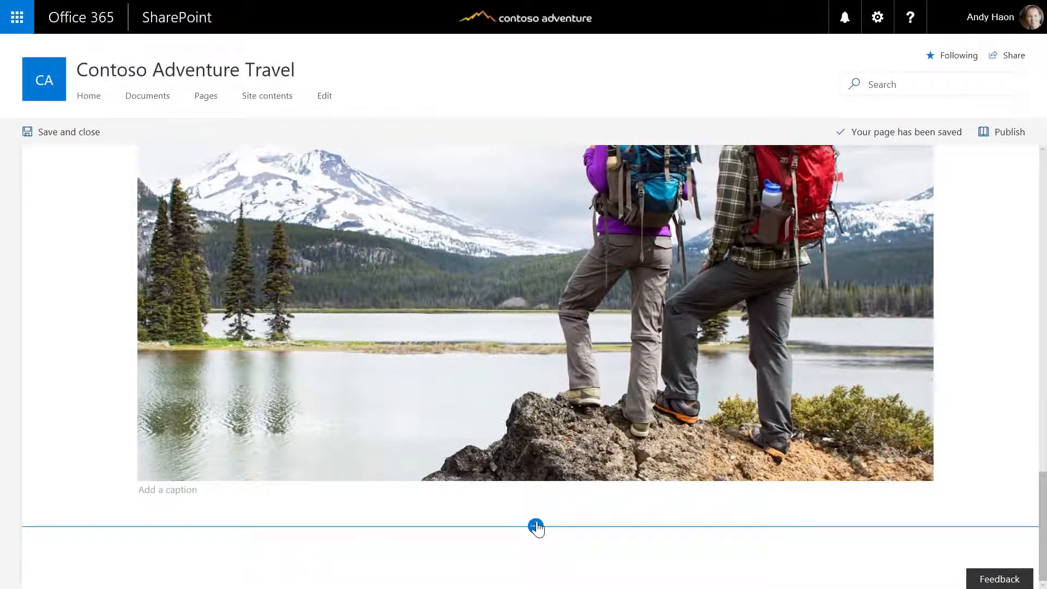
# Add a two-column section below the hikers photo
pyautogui.click(536, 526)
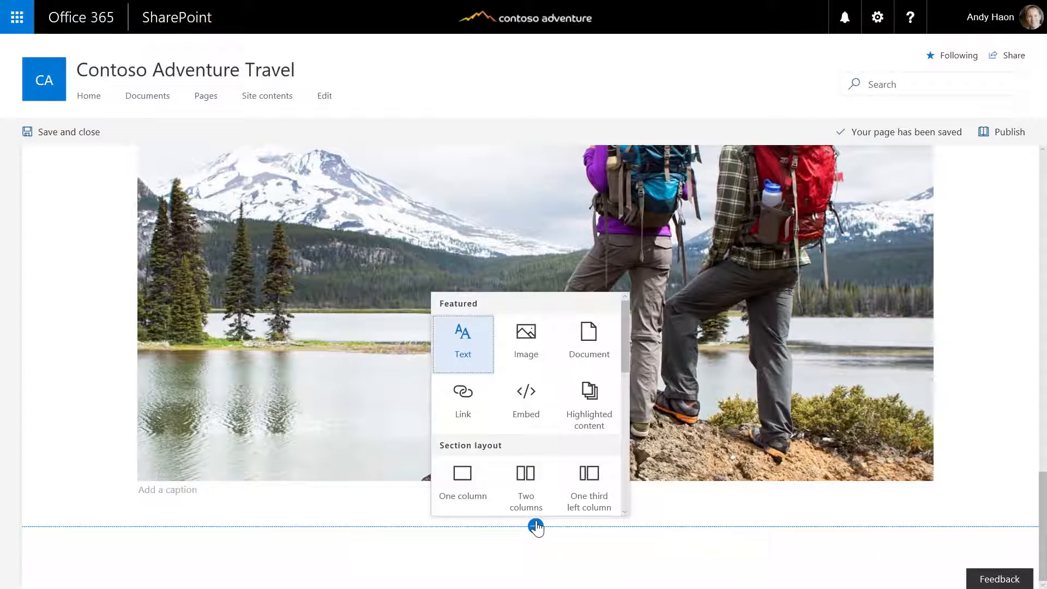
pyautogui.click(625, 512)
pyautogui.click(625, 512)
pyautogui.click(625, 512)
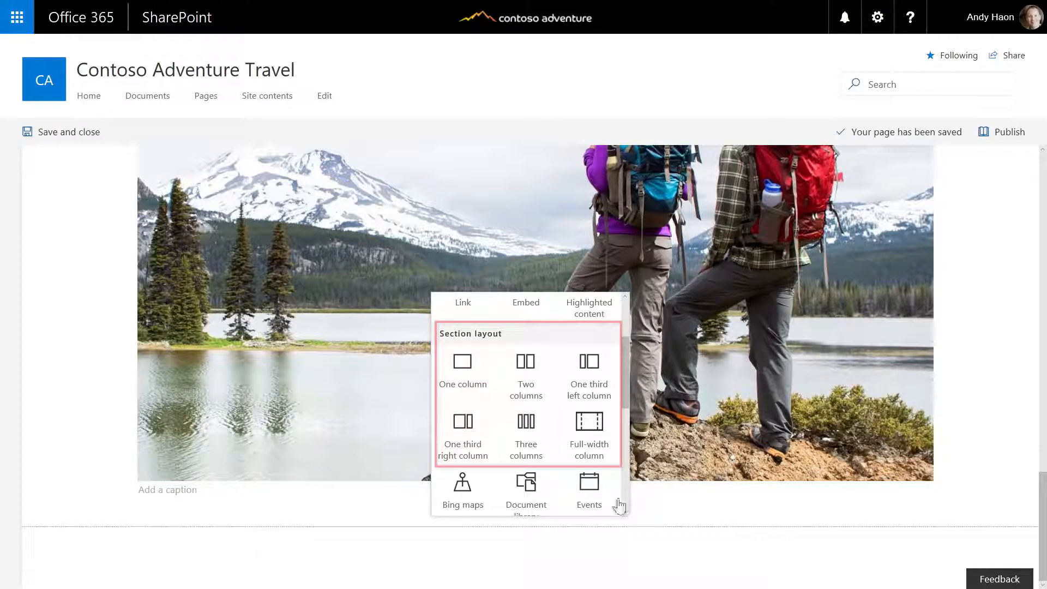
pyautogui.click(532, 376)
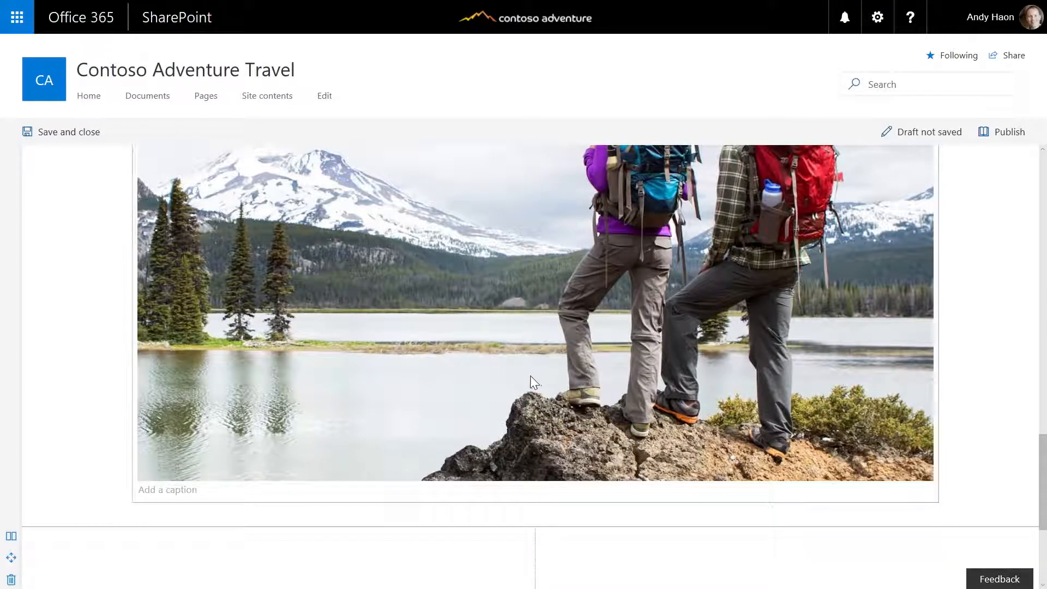
# Move the hikers photo into the right column of the new two-column section
pyautogui.scroll(-1, 532, 376)
pyautogui.scroll(3, 306, 318)
pyautogui.scroll(1, 267, 314)
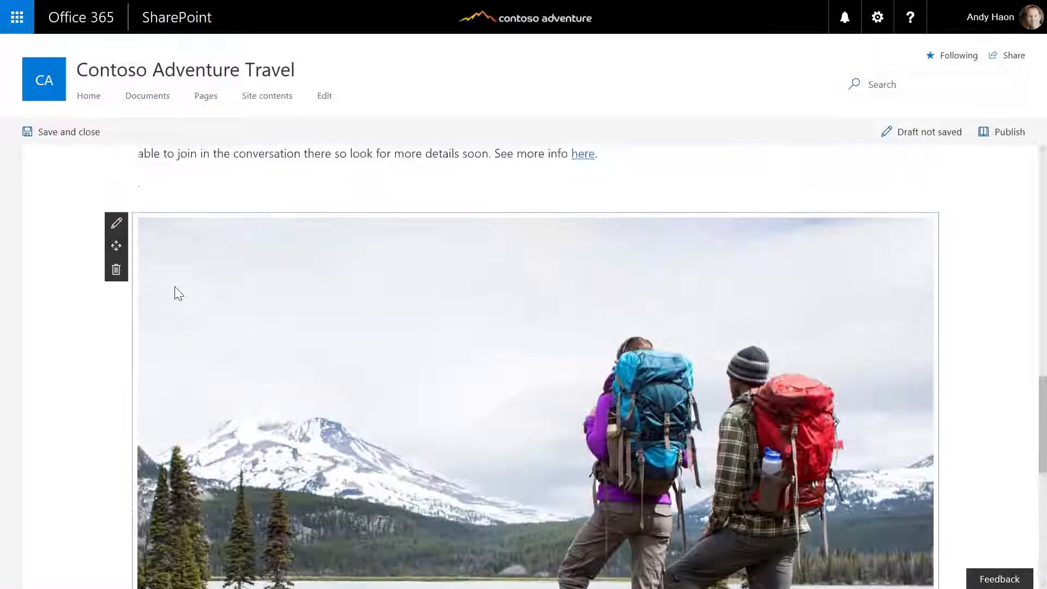
pyautogui.moveTo(117, 246); pyautogui.dragTo(679, 456)
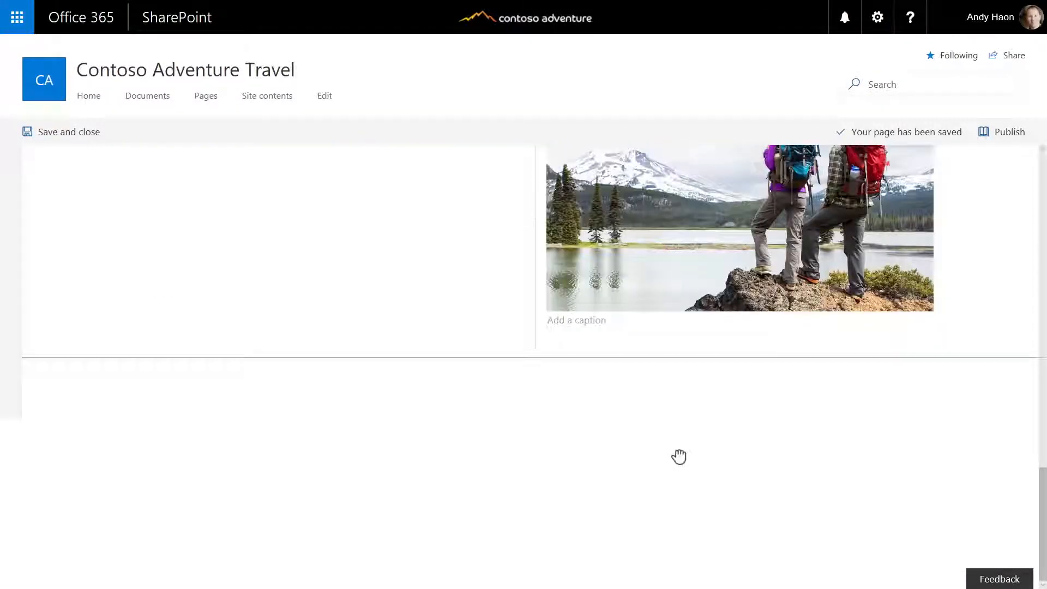
pyautogui.scroll(3, 679, 457)
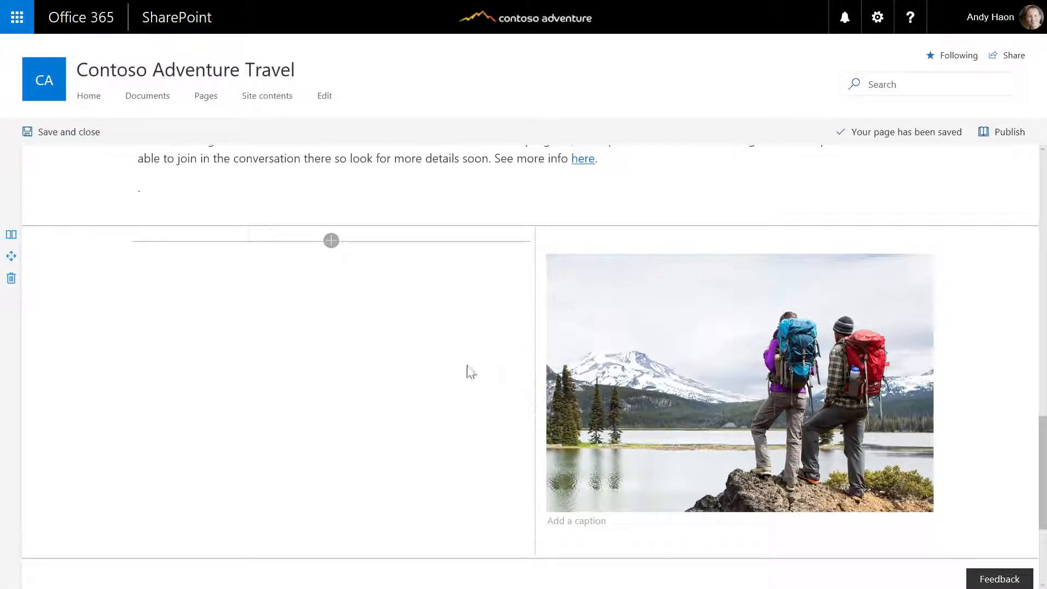
# Move the Launch Plans text and its paragraphs into a new text block in the left column
pyautogui.scroll(3, 469, 372)
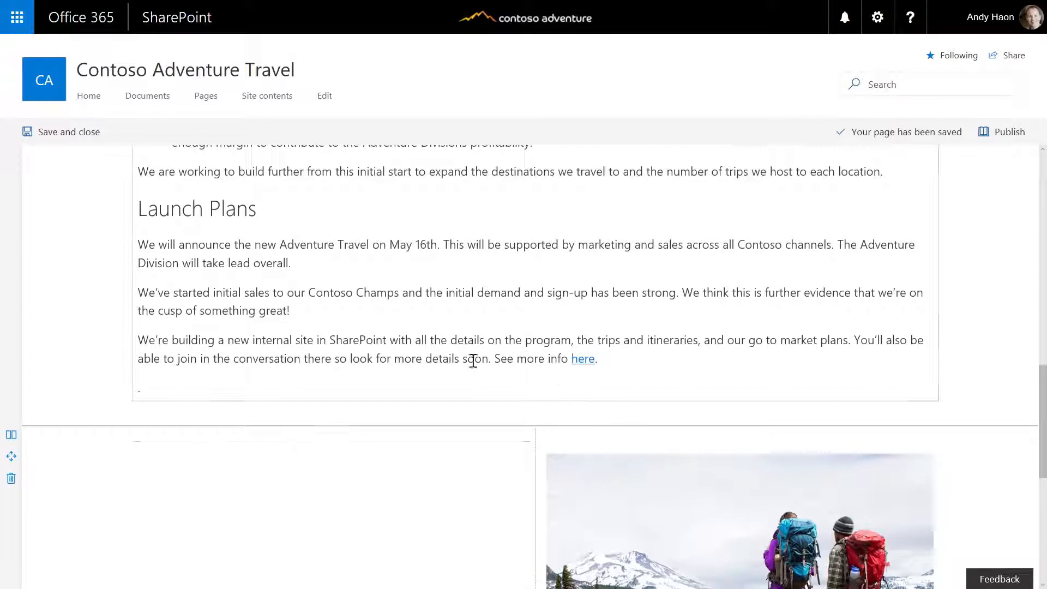
pyautogui.moveTo(606, 366); pyautogui.dragTo(165, 210)
pyautogui.hotkey('ctrl', 'c')
pyautogui.press('Delete')
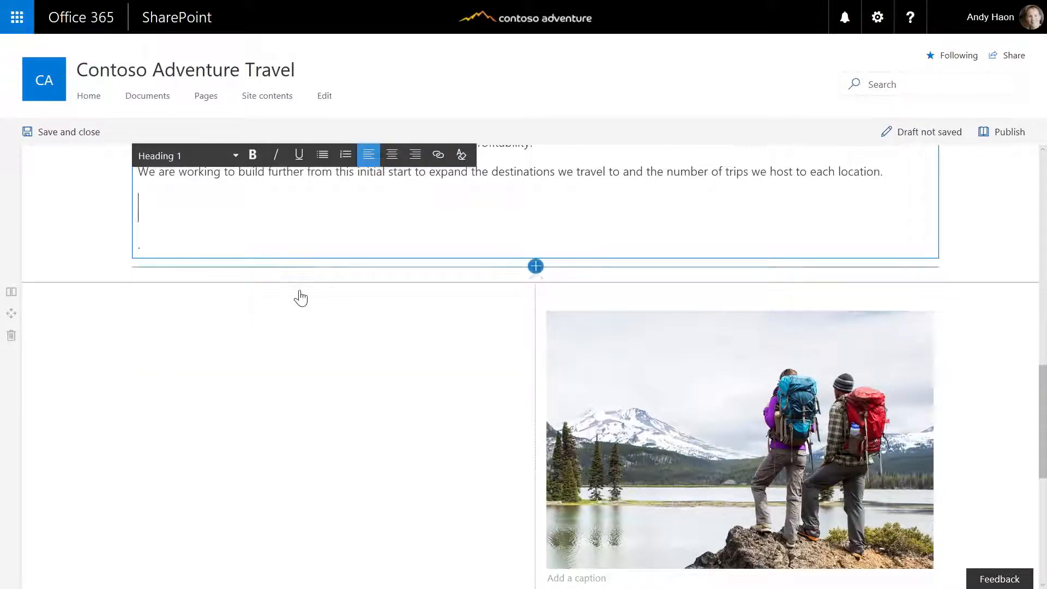
pyautogui.click(330, 299)
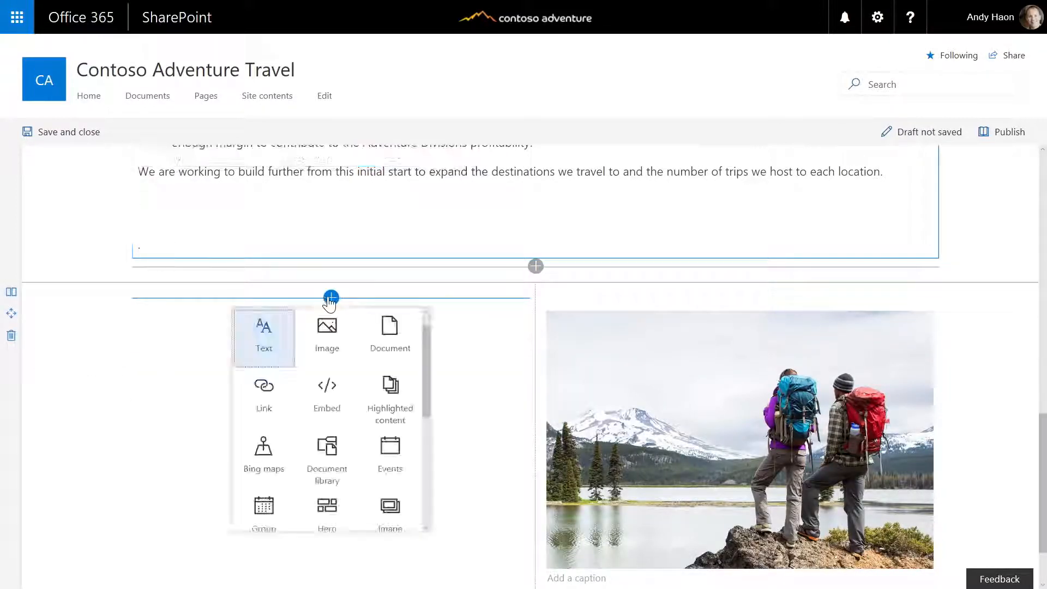
pyautogui.click(270, 331)
pyautogui.hotkey('ctrl', 'v')
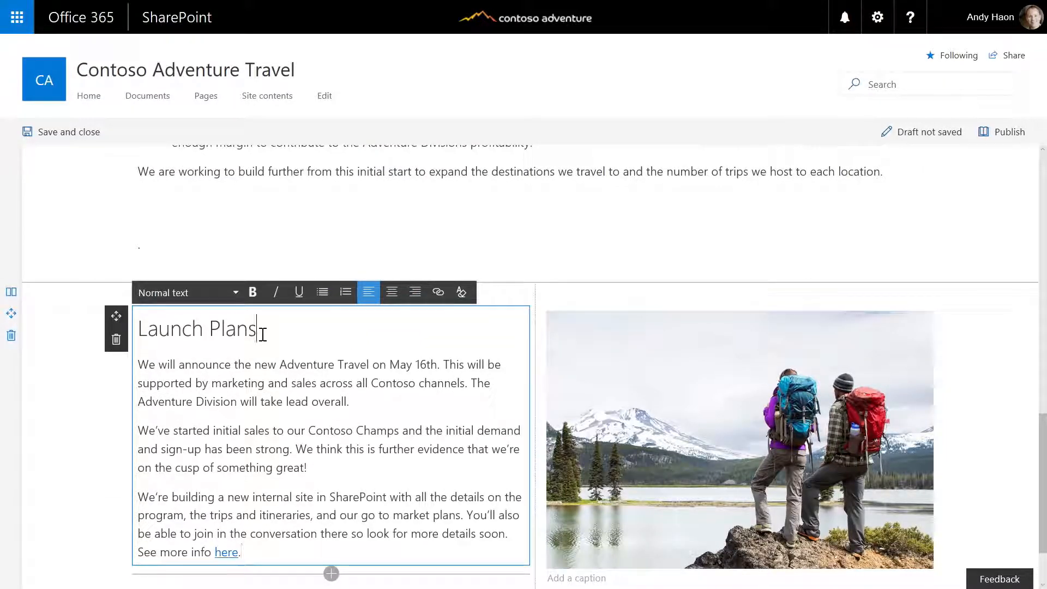
# Make the Launch Plans heading bold
pyautogui.moveTo(262, 334); pyautogui.dragTo(162, 331)
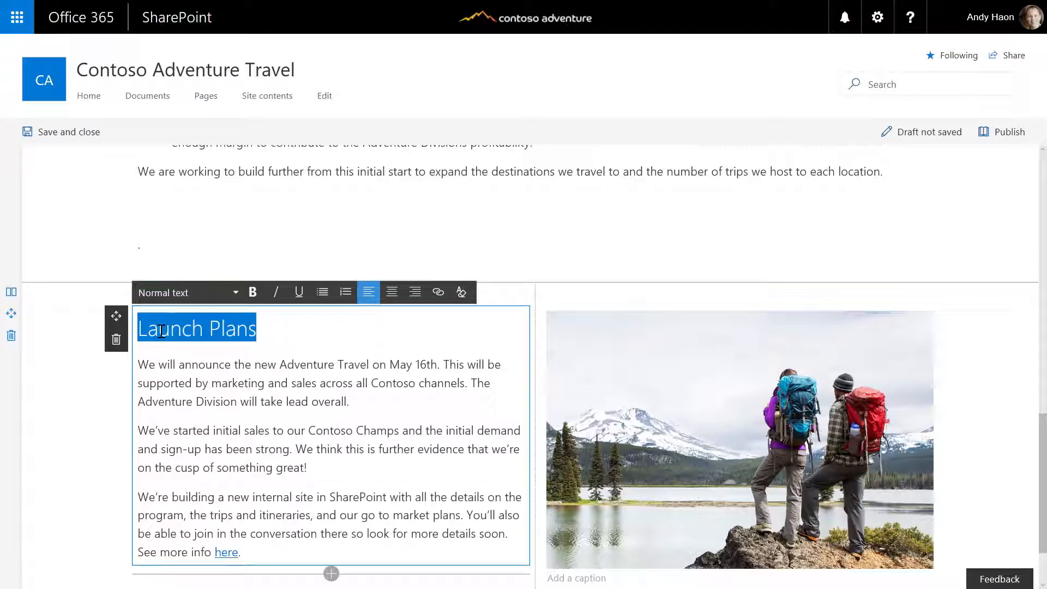
pyautogui.click(252, 300)
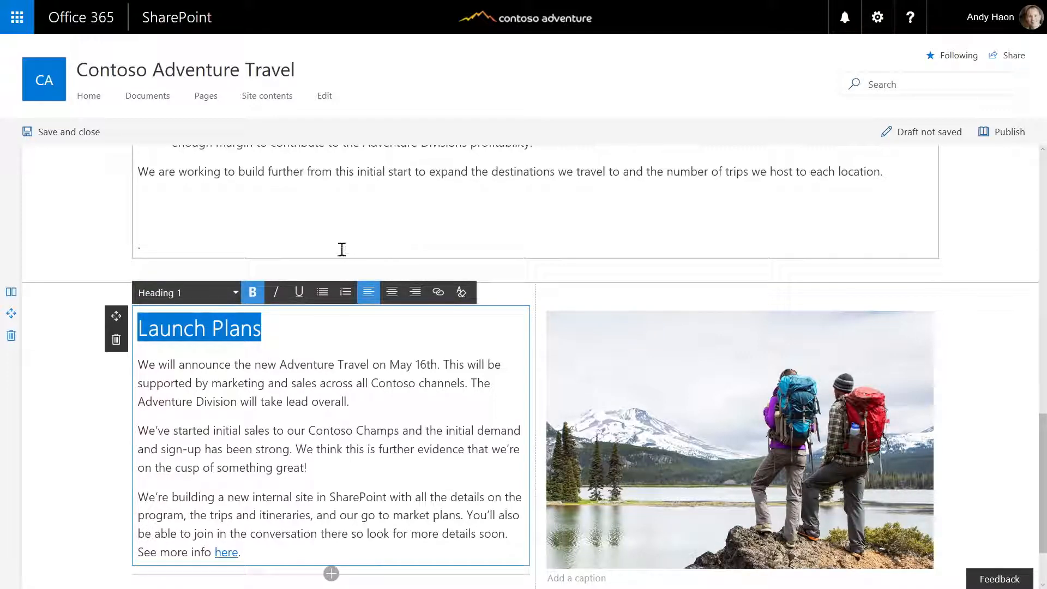
pyautogui.click(102, 226)
pyautogui.scroll(-2, 531, 539)
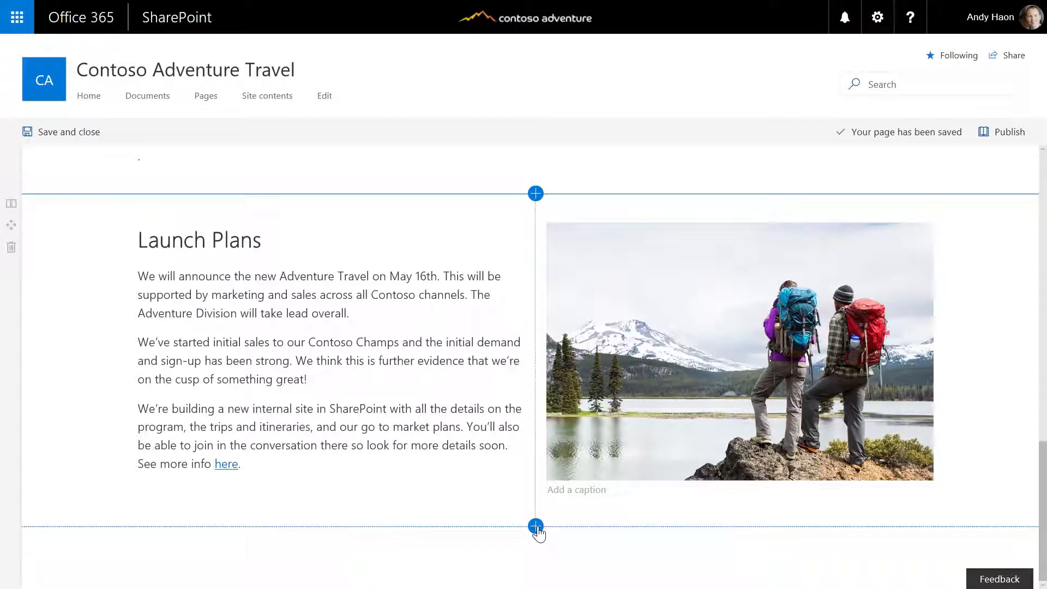
# Add a three-column section below the Launch Plans section
pyautogui.click(535, 527)
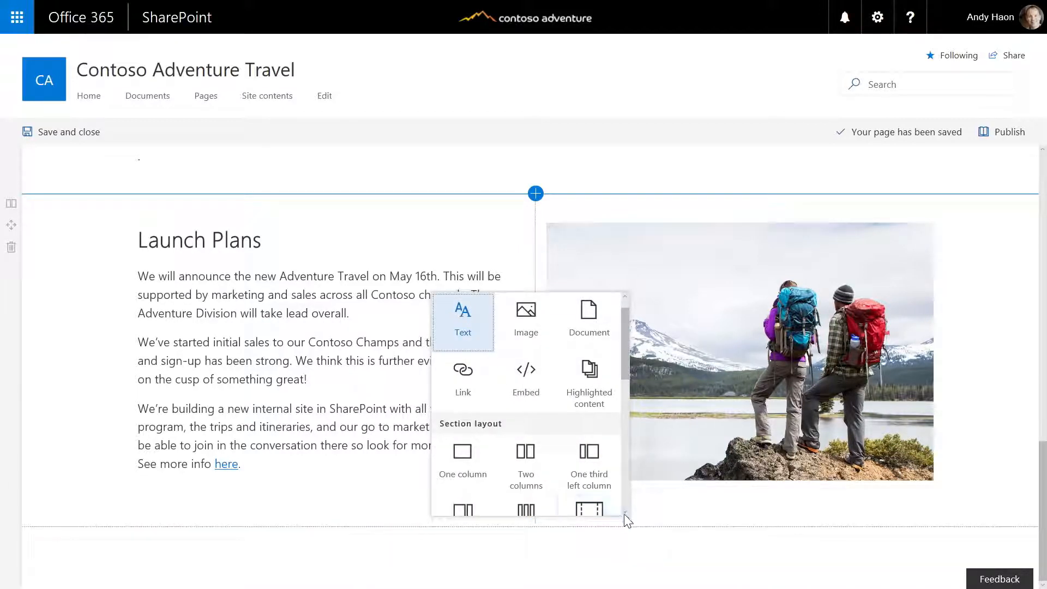
pyautogui.scroll(-2, 624, 515)
pyautogui.scroll(-1, 624, 515)
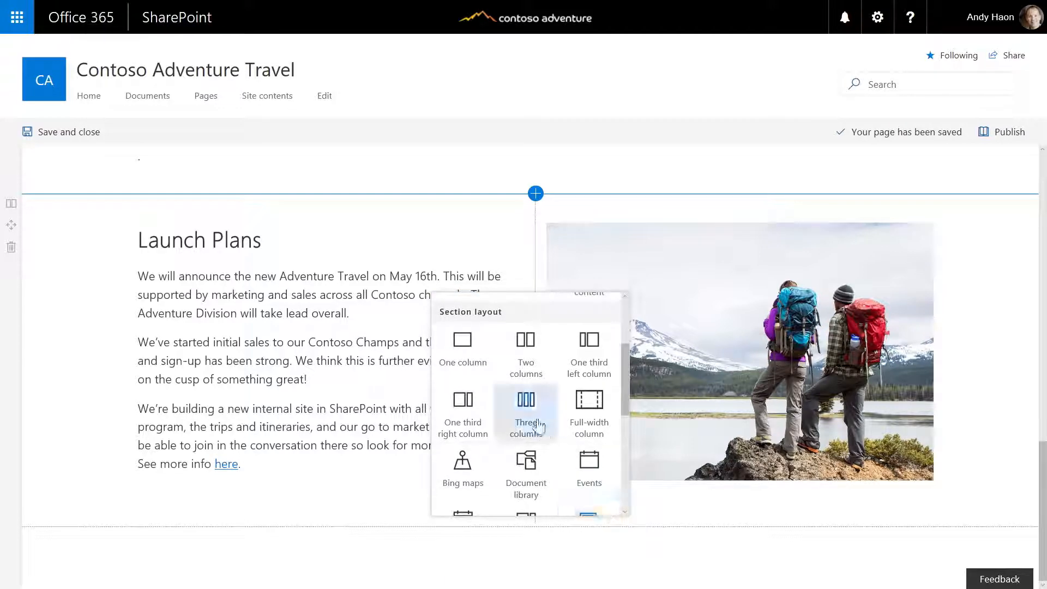
pyautogui.click(527, 405)
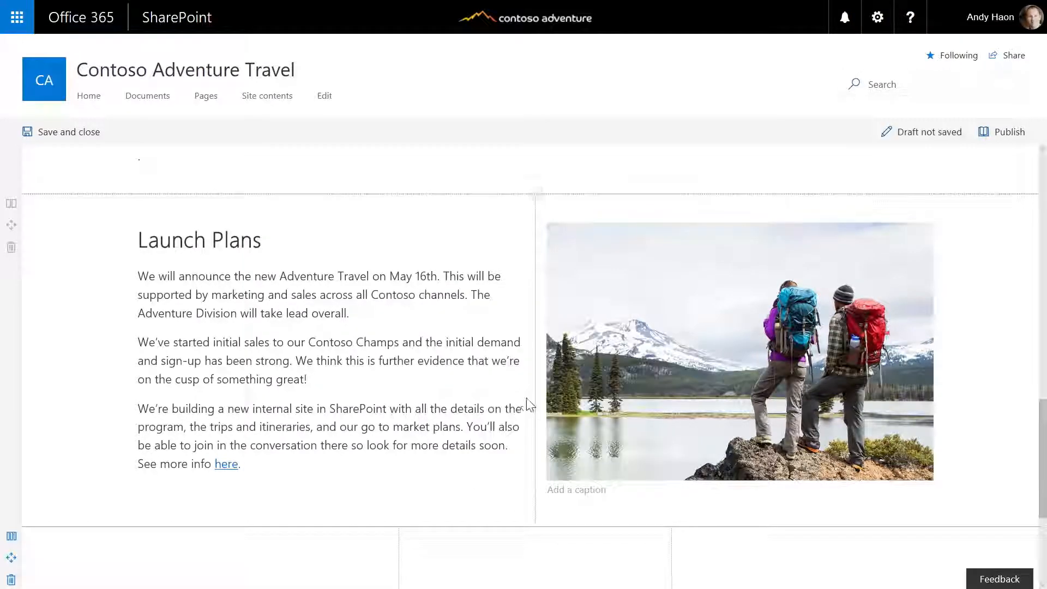
# Embed the uploaded Our Launch Partners presentation in the first column
pyautogui.click(263, 342)
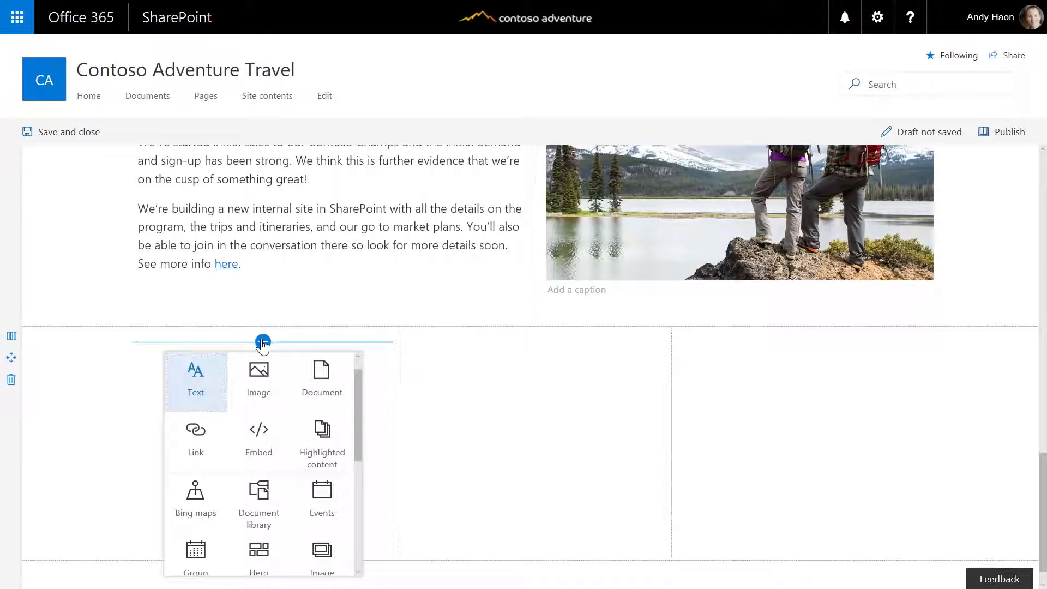
pyautogui.click(322, 388)
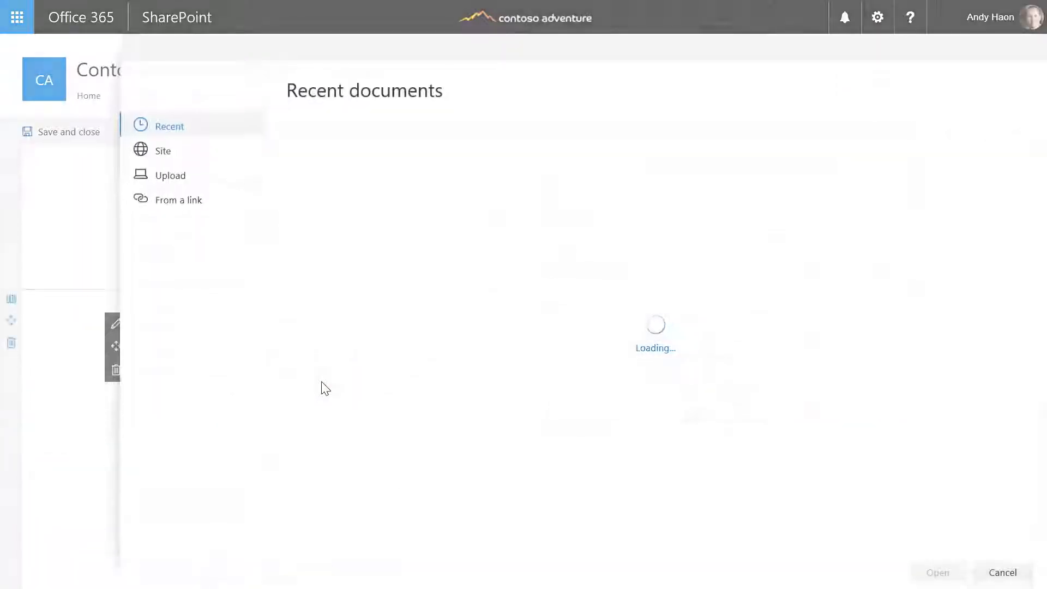
pyautogui.click(171, 177)
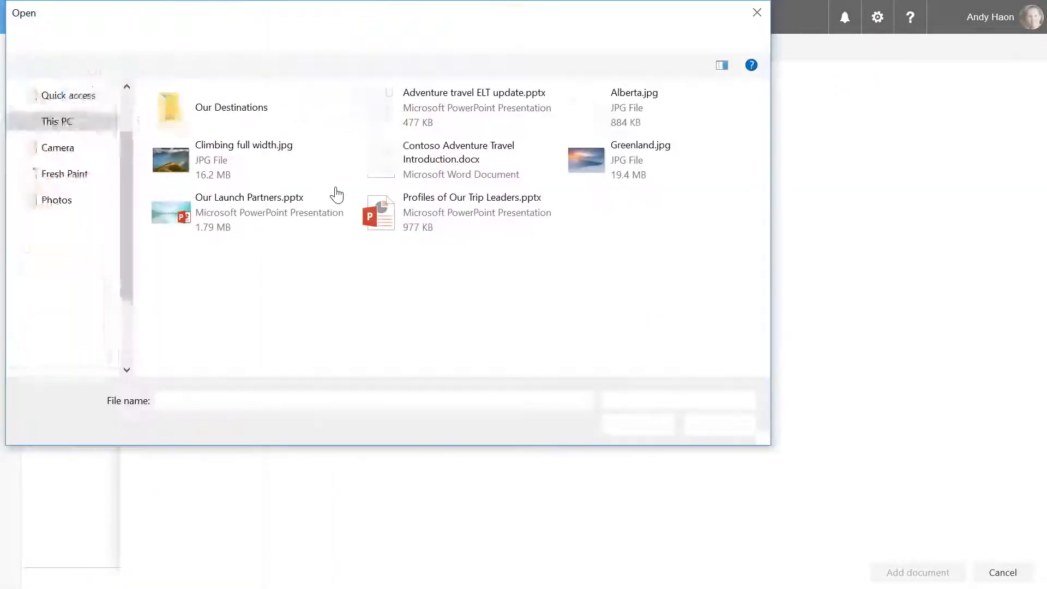
pyautogui.doubleClick(303, 211)
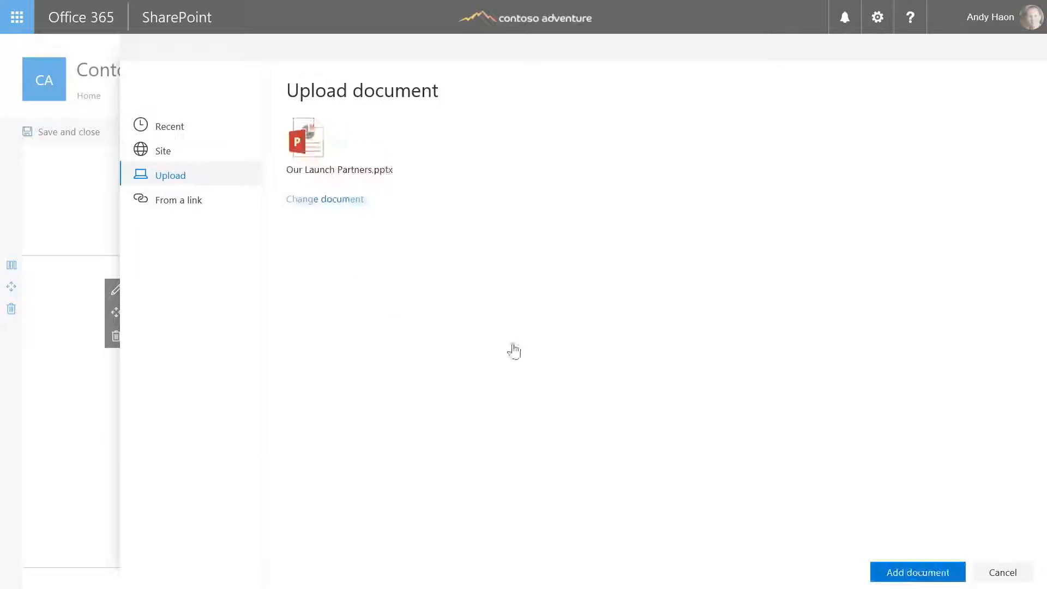
pyautogui.click(884, 567)
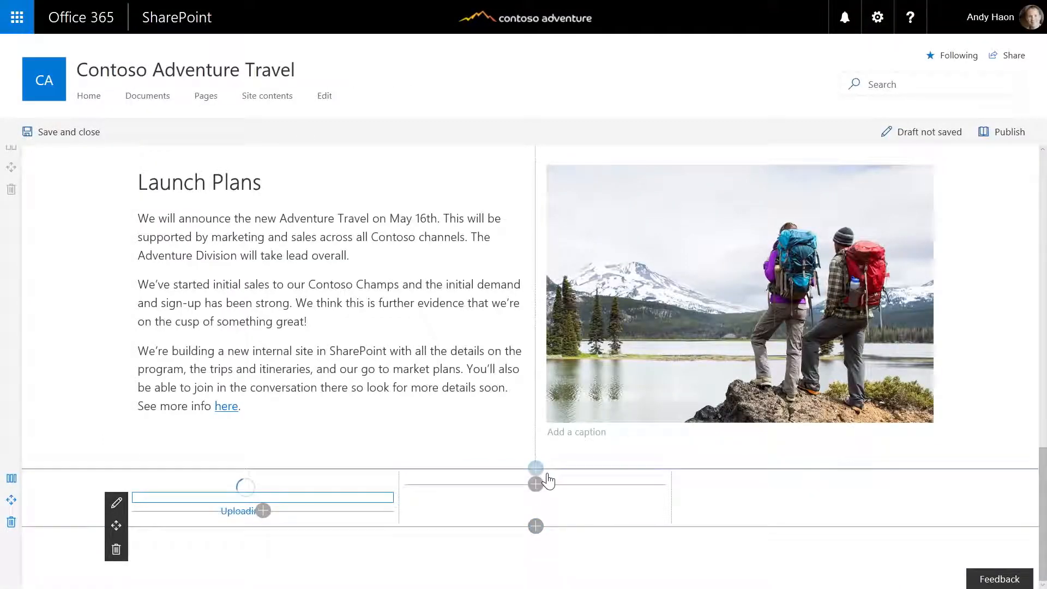
pyautogui.scroll(-3, 536, 481)
# Embed the uploaded Profiles of Our Trip Leaders presentation in the middle column
pyautogui.click(535, 325)
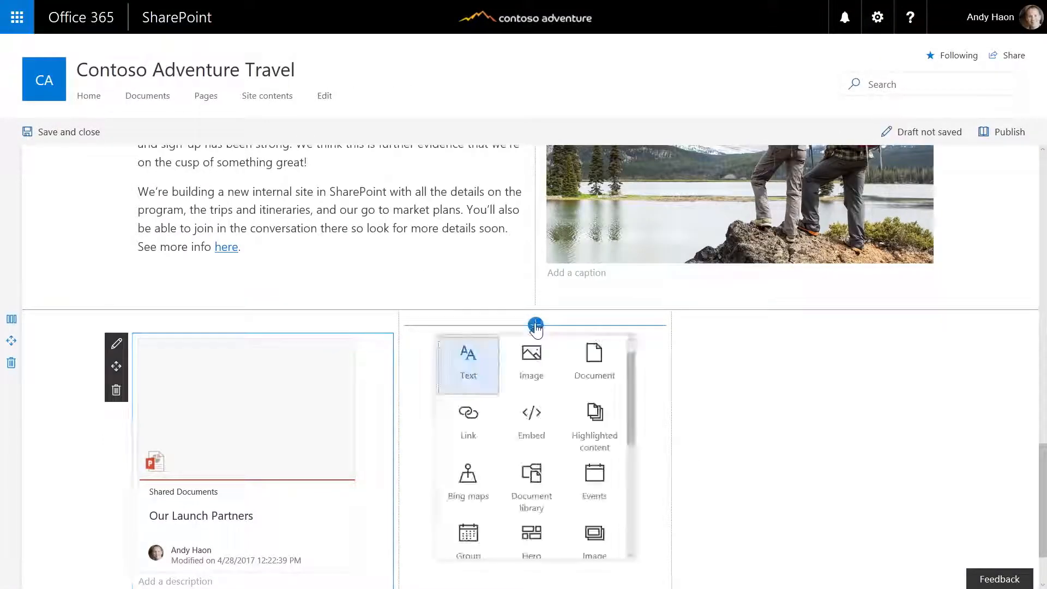
pyautogui.click(579, 369)
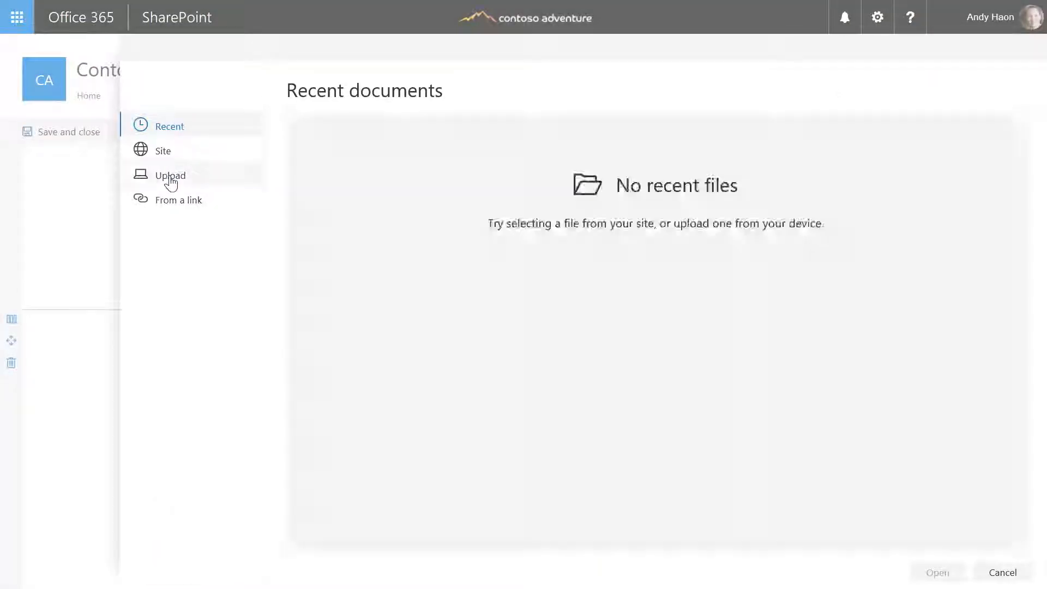
pyautogui.click(171, 183)
pyautogui.click(411, 205)
pyautogui.doubleClick(411, 205)
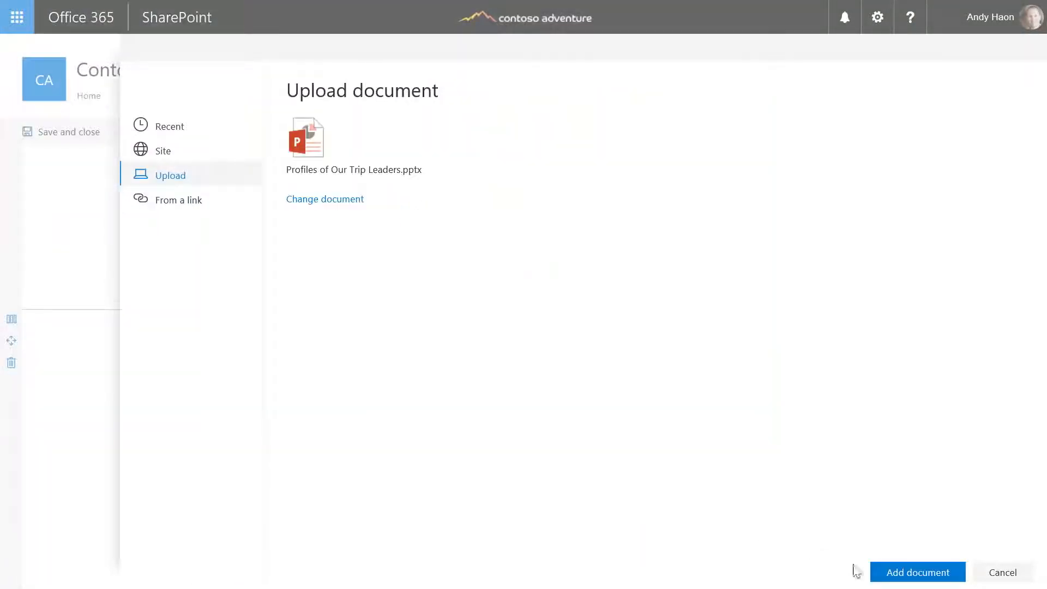
pyautogui.click(897, 567)
# Embed the uploaded Adventure travel ELT update presentation in the third column
pyautogui.click(809, 323)
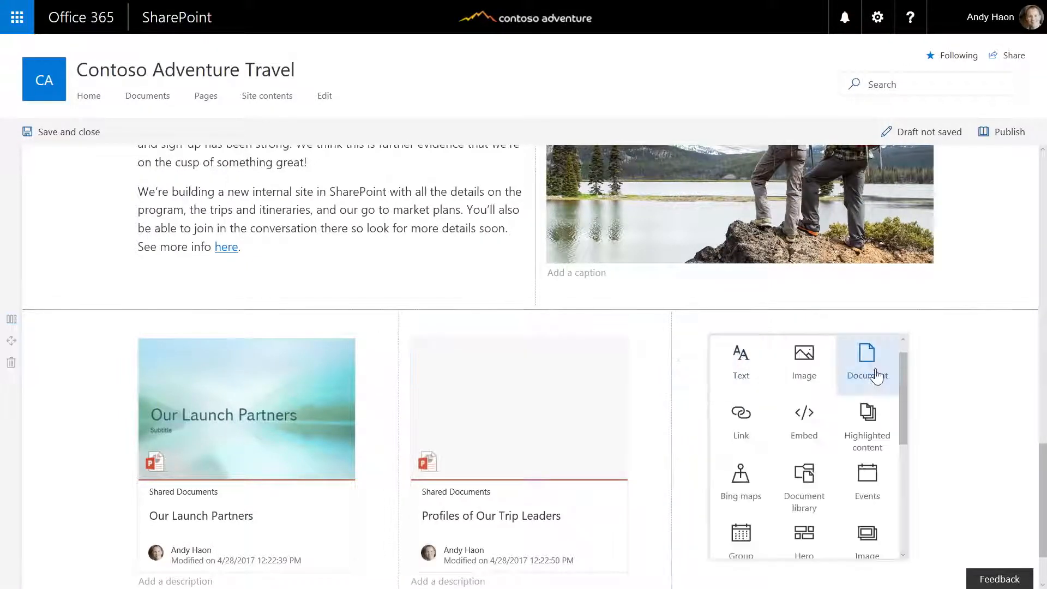
pyautogui.click(870, 371)
pyautogui.click(173, 179)
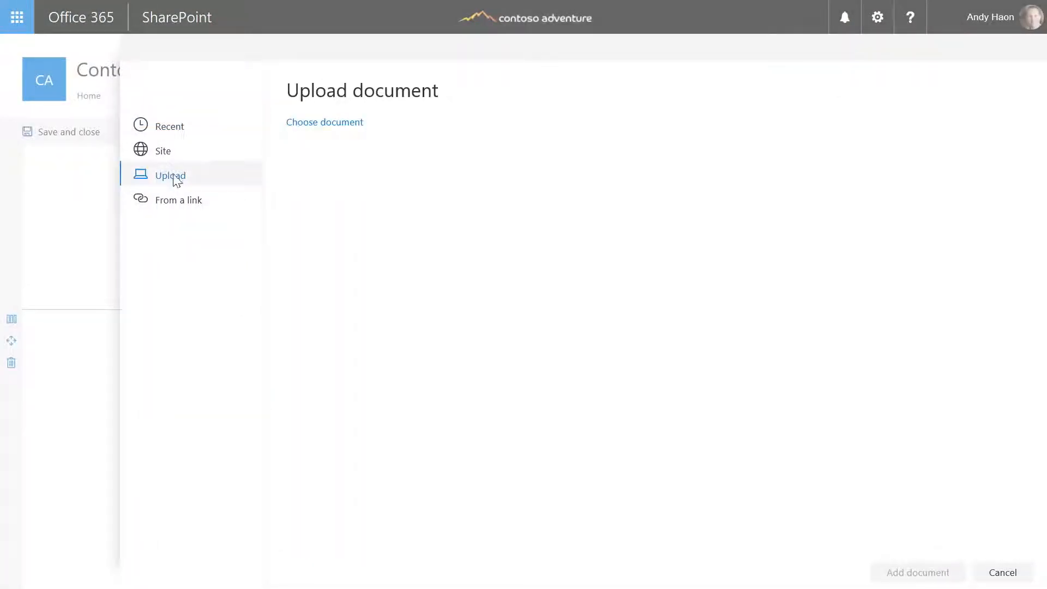
pyautogui.click(483, 111)
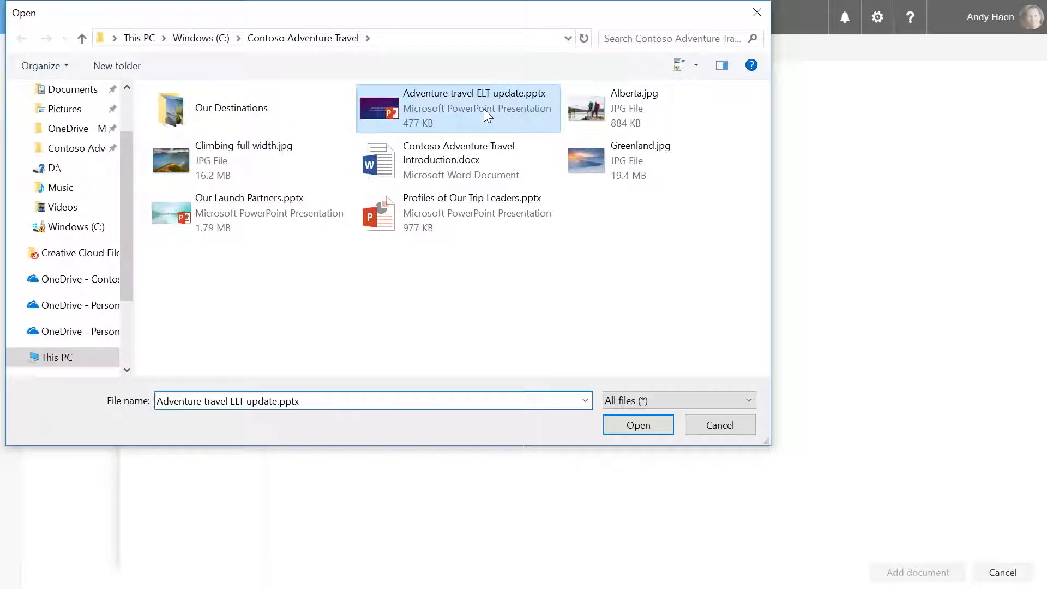
pyautogui.doubleClick(483, 110)
pyautogui.click(917, 572)
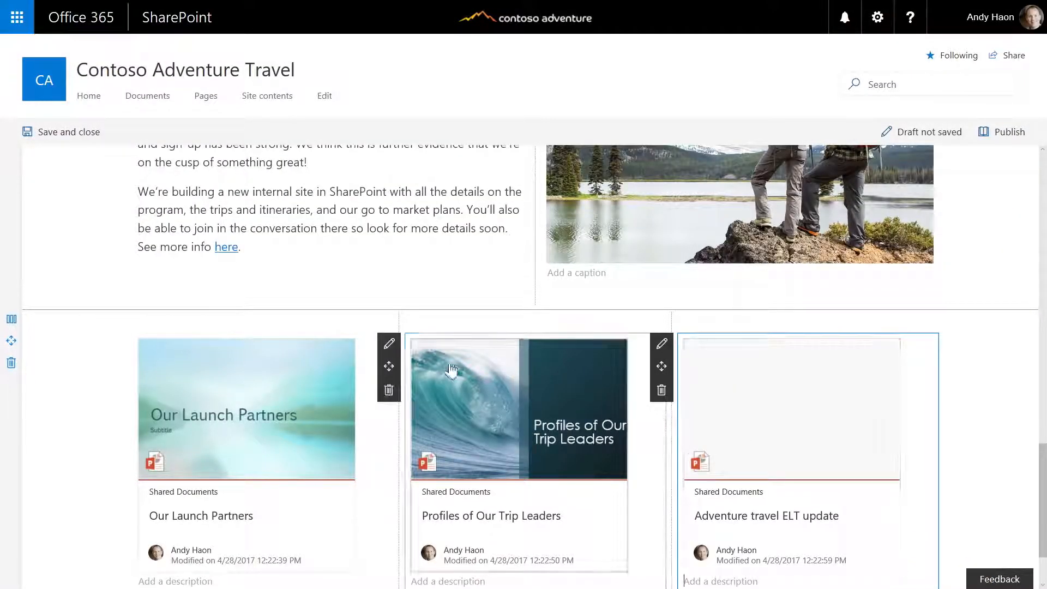
# Insert a text block reading Resources above the three presentations, styled as Heading 1
pyautogui.click(535, 310)
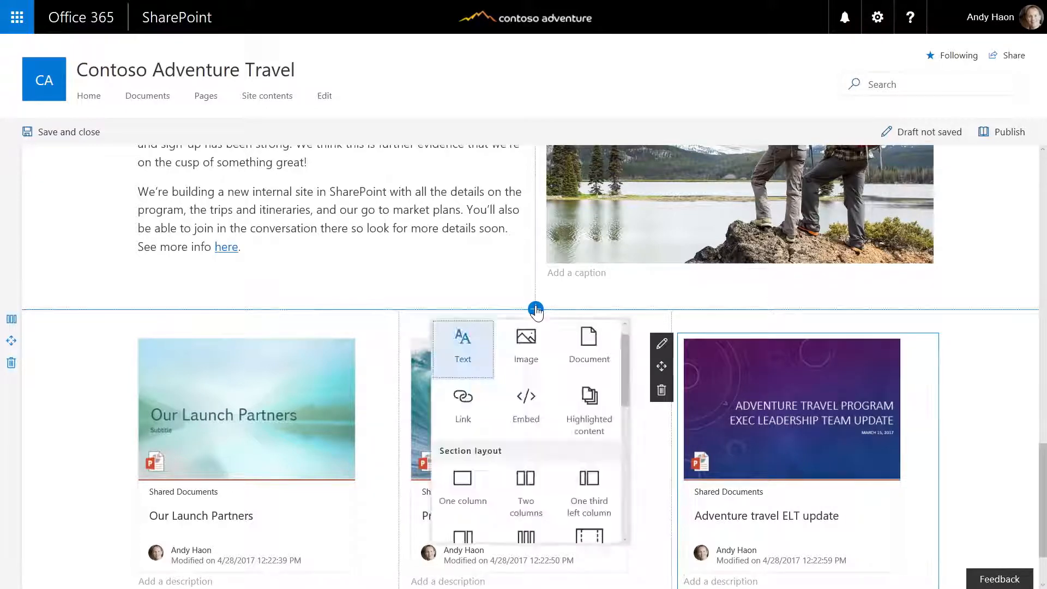
pyautogui.click(469, 349)
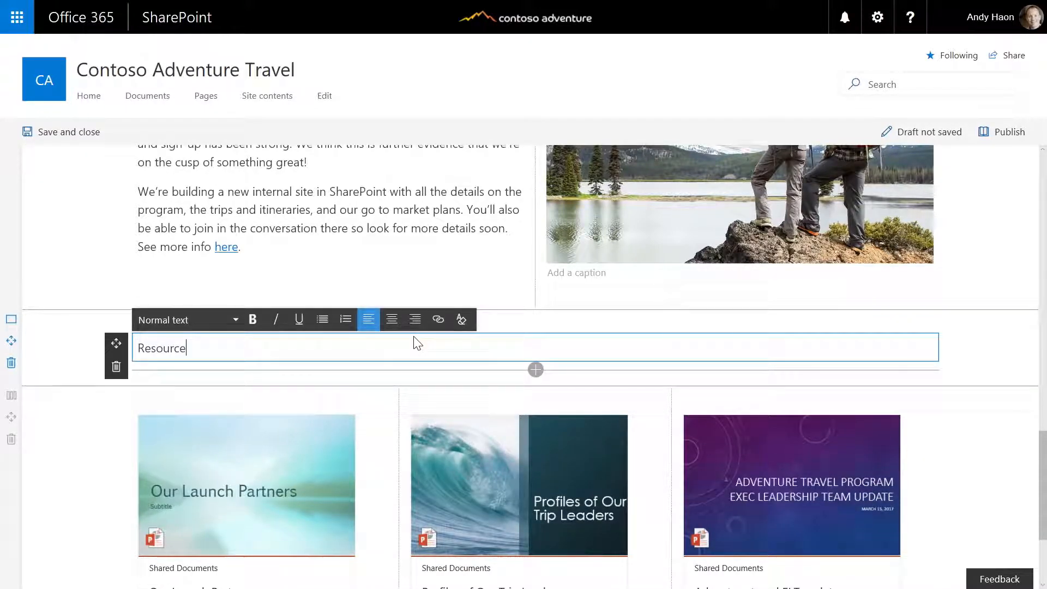
pyautogui.click(230, 326)
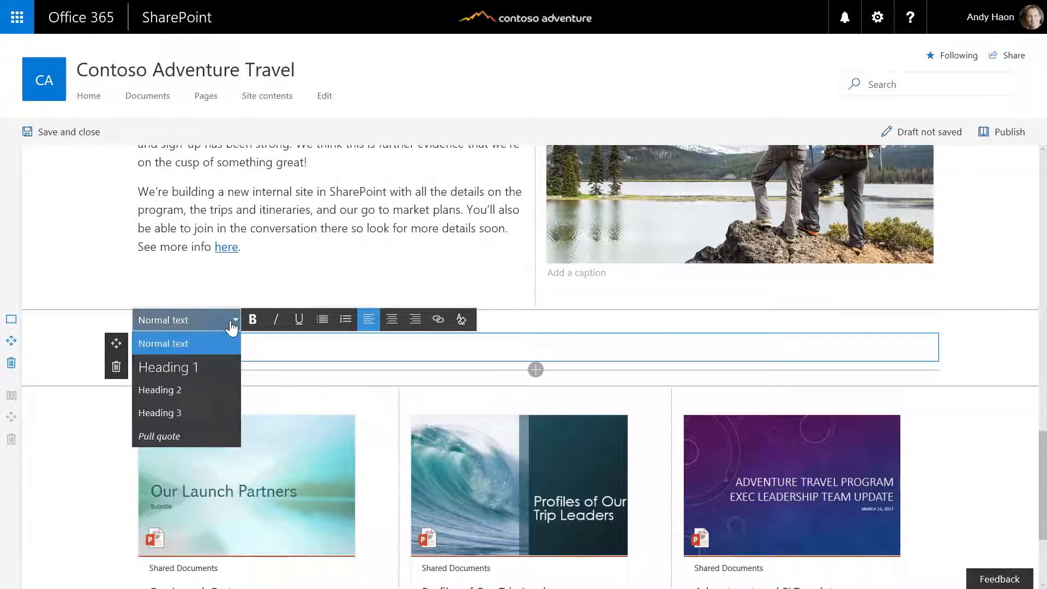
pyautogui.click(193, 364)
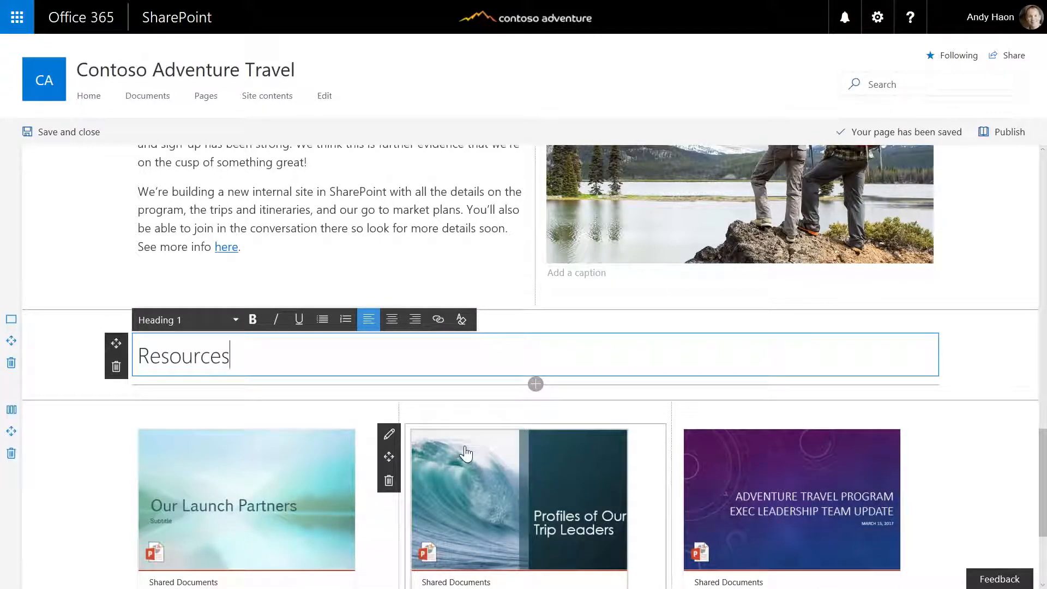
pyautogui.scroll(-3, 403, 463)
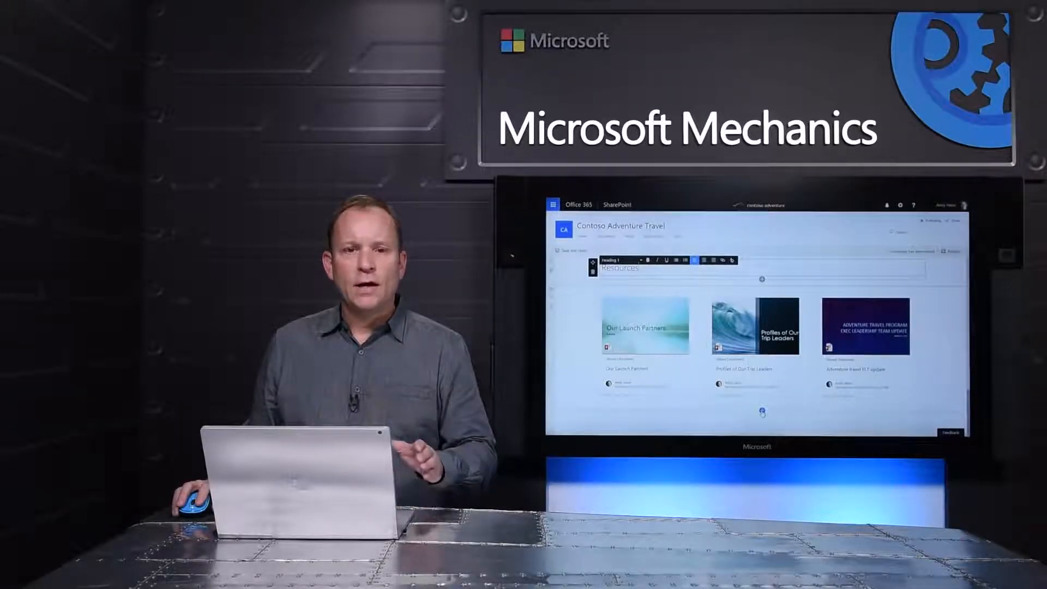
pyautogui.click(762, 411)
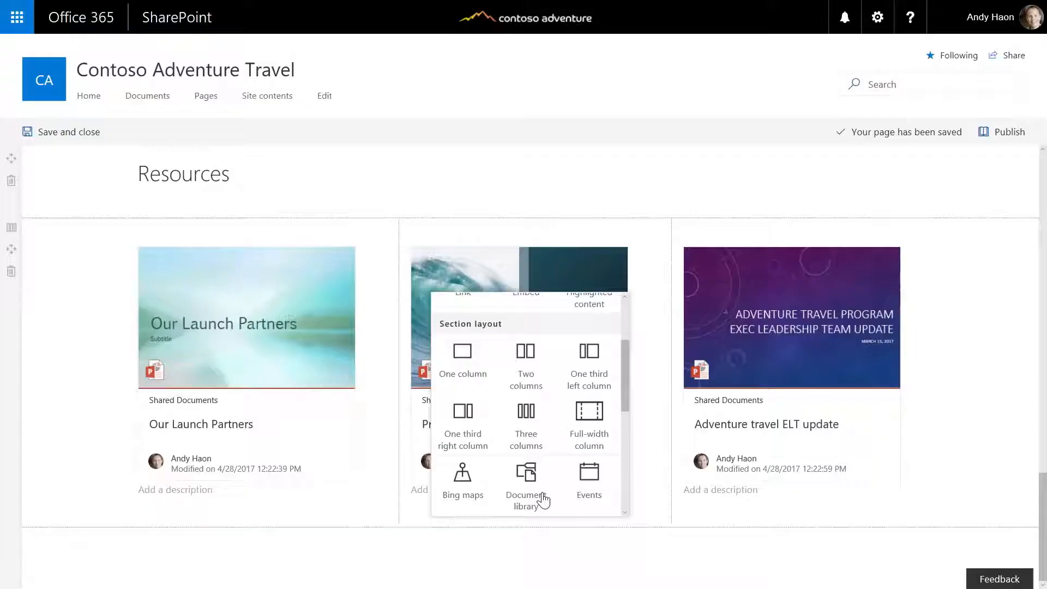
# Create an image gallery below the presentations with all six photos from the Our Destinations folder
pyautogui.scroll(-4, 544, 499)
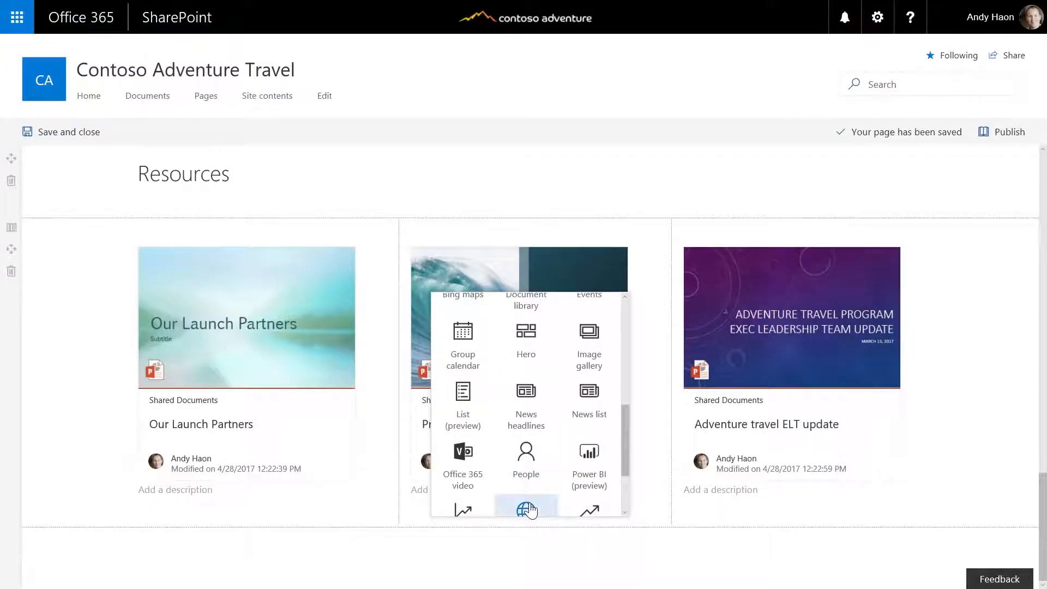
pyautogui.click(593, 349)
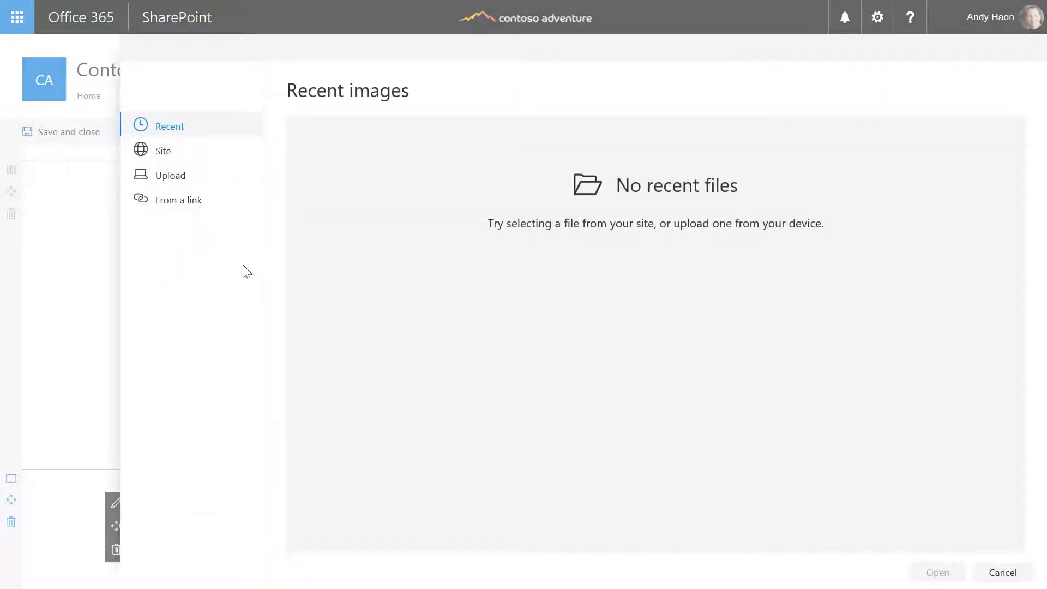
pyautogui.click(178, 183)
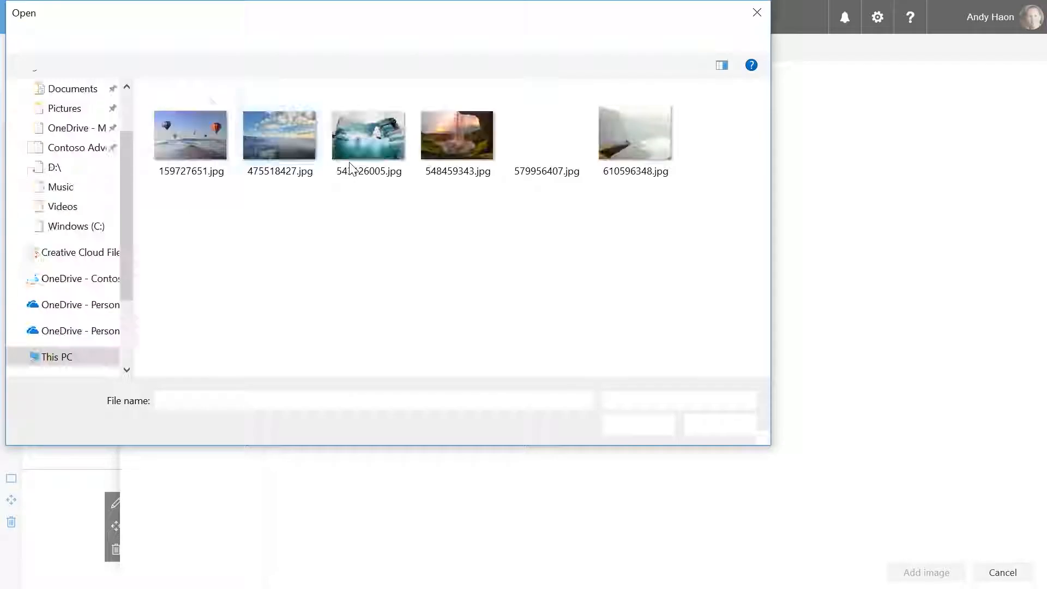
pyautogui.click(182, 145)
pyautogui.hotkey('ctrl', 'a')
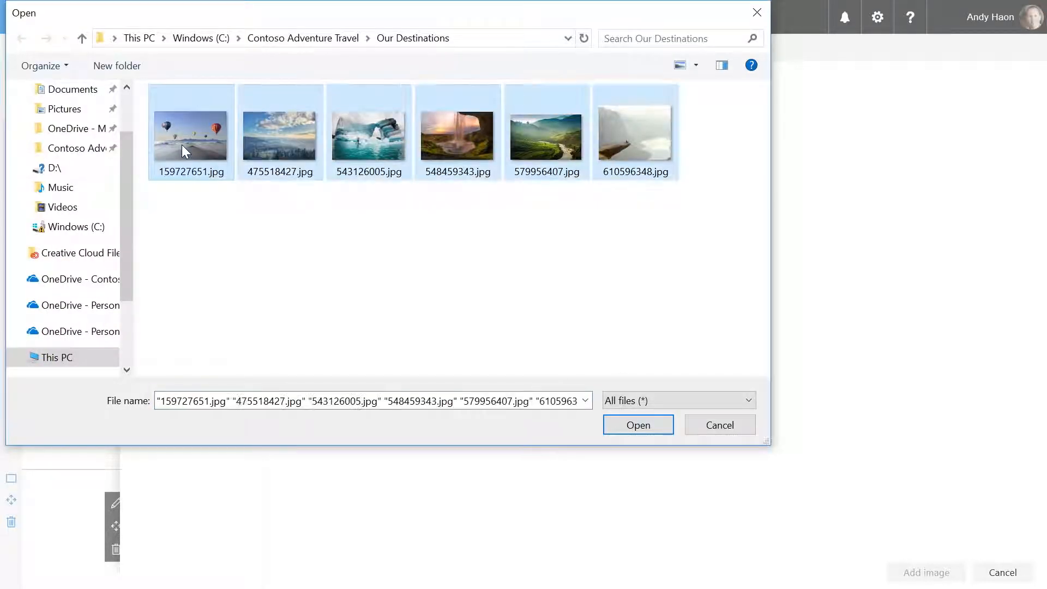
pyautogui.click(638, 425)
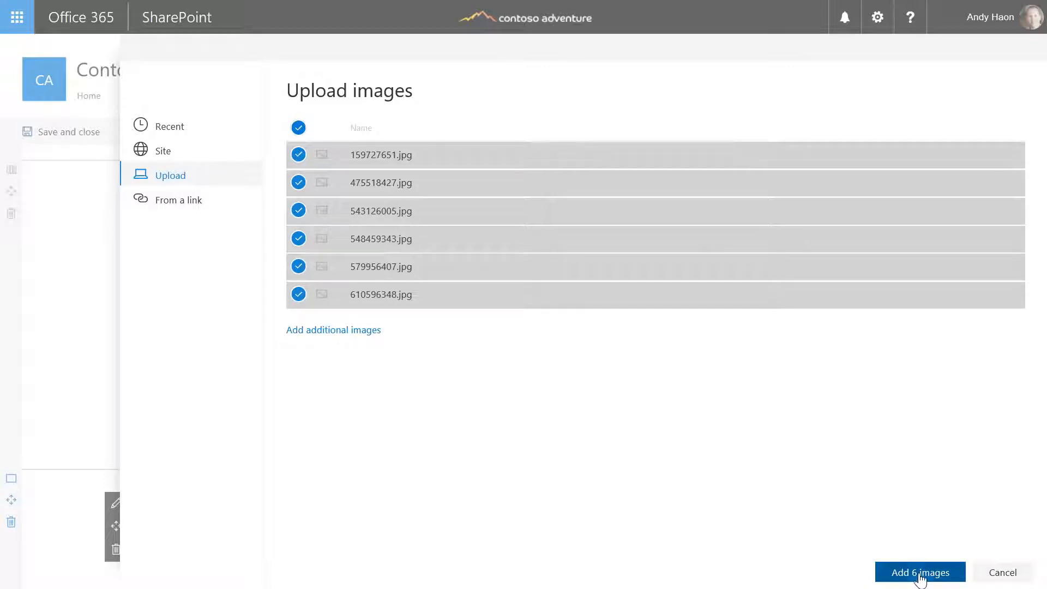
pyautogui.click(921, 571)
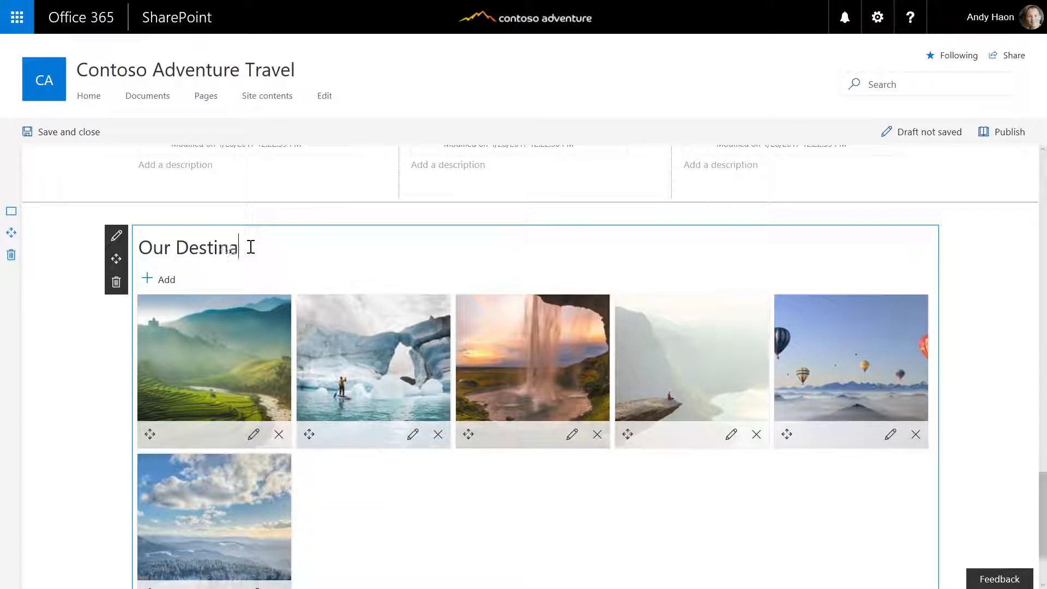
pyautogui.scroll(-2, 327, 321)
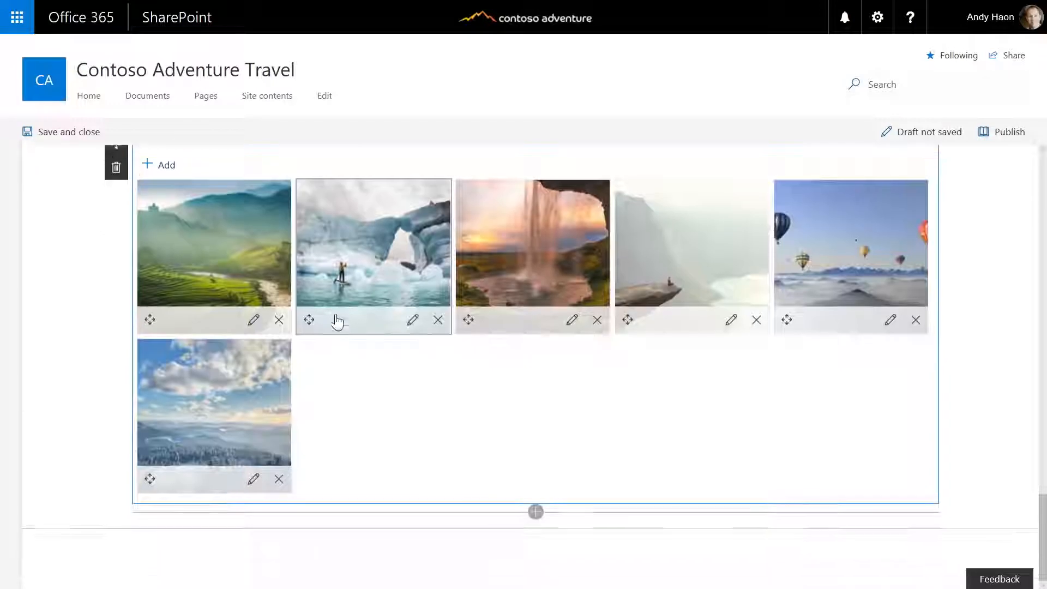
# Insert a People profiles web part below the gallery and add the first team member
pyautogui.click(536, 512)
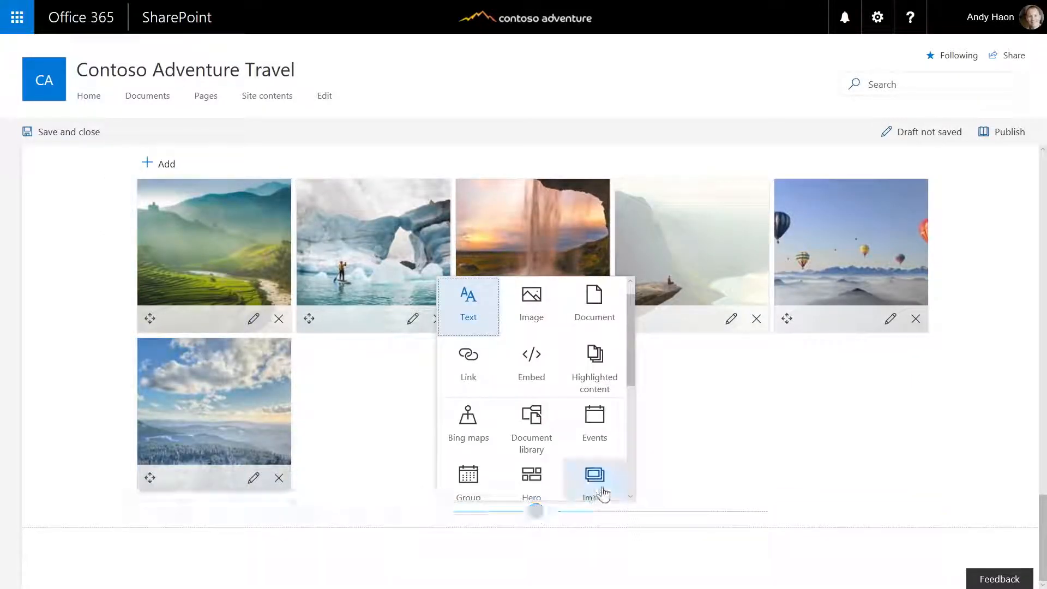
pyautogui.click(630, 497)
pyautogui.click(631, 496)
pyautogui.click(532, 441)
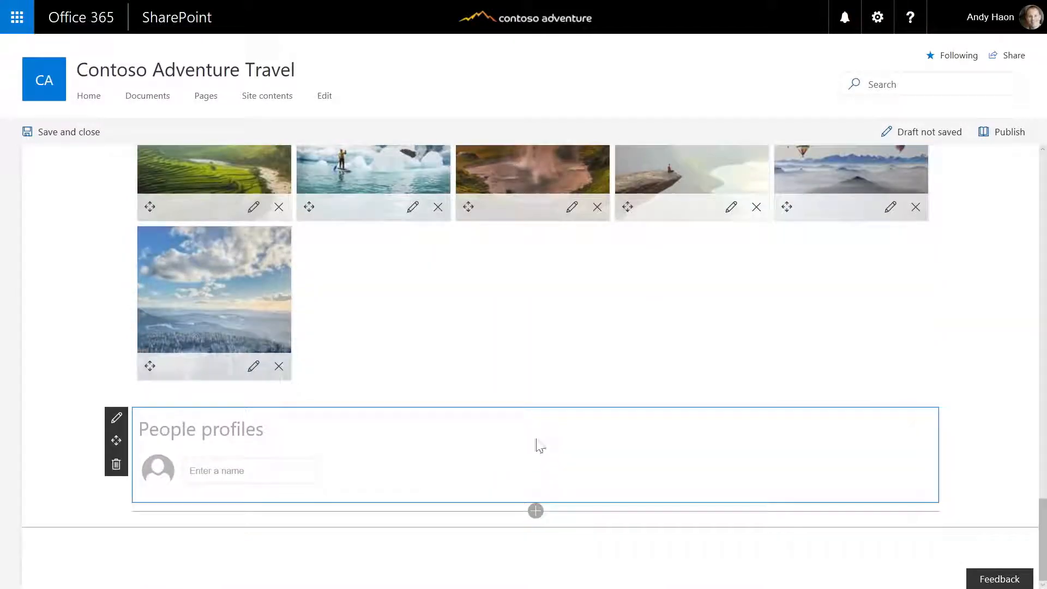
pyautogui.write('a Danesh')
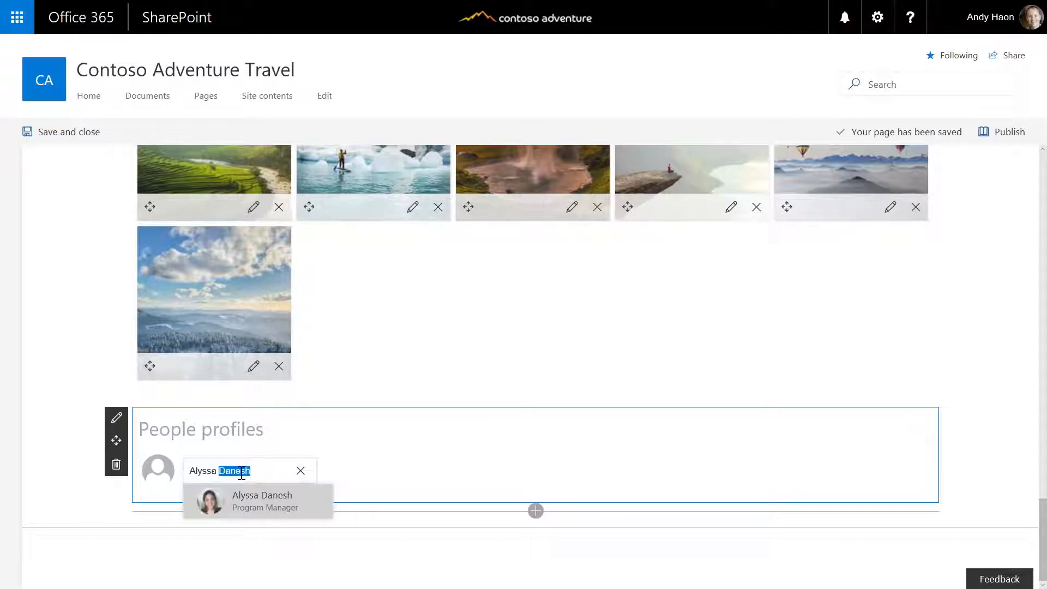
pyautogui.click(251, 507)
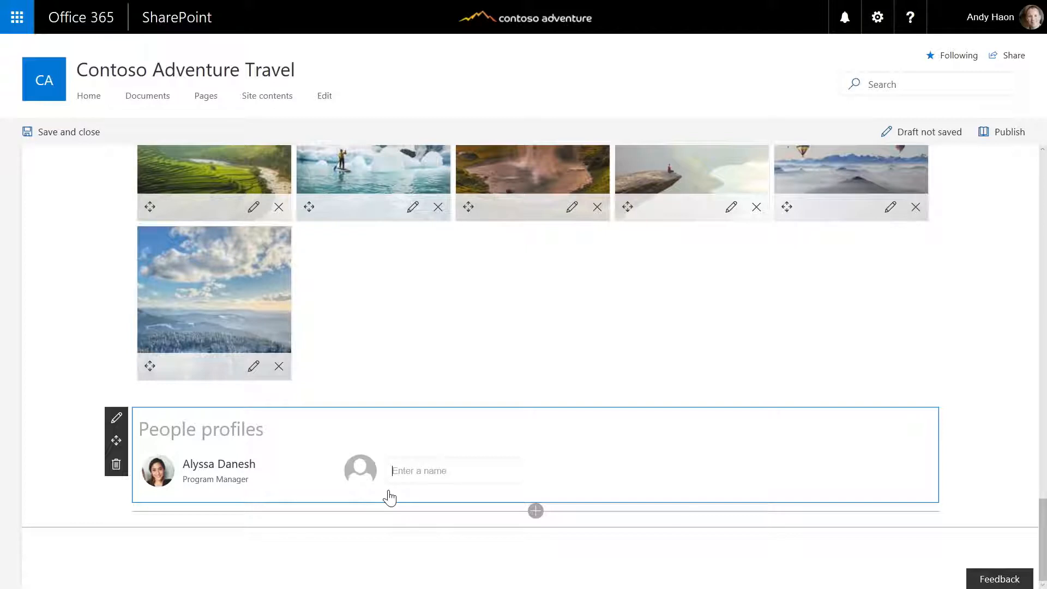
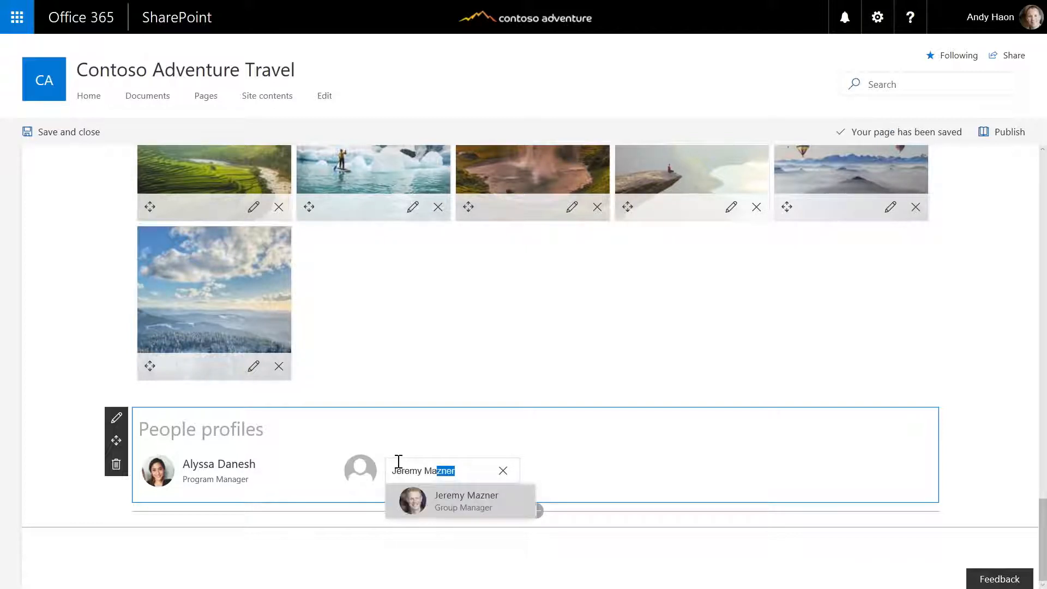
# Add three more team members to the People profiles by searching their names
pyautogui.press('Return')
pyautogui.press('Return')
pyautogui.write('jeff t')
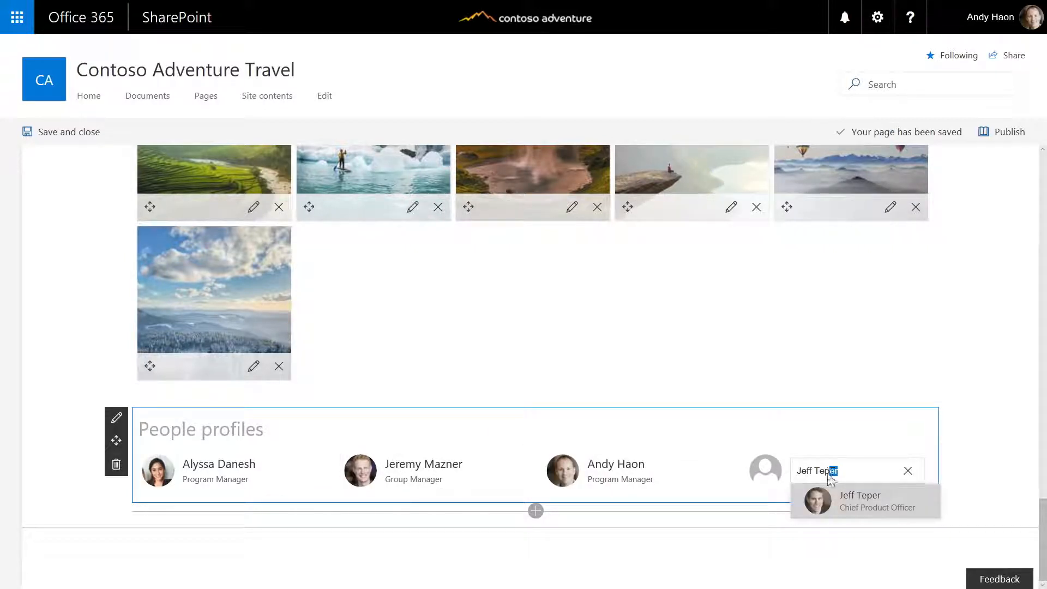
pyautogui.click(829, 496)
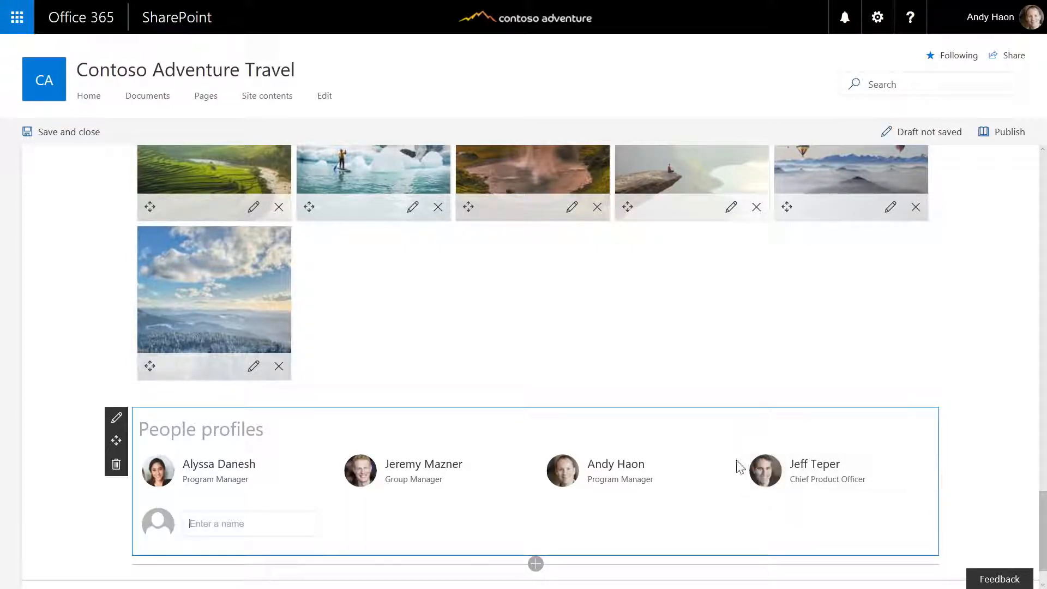
# Save and close the Adventure Travel Overview page
pyautogui.scroll(1, 737, 465)
pyautogui.scroll(15, 737, 465)
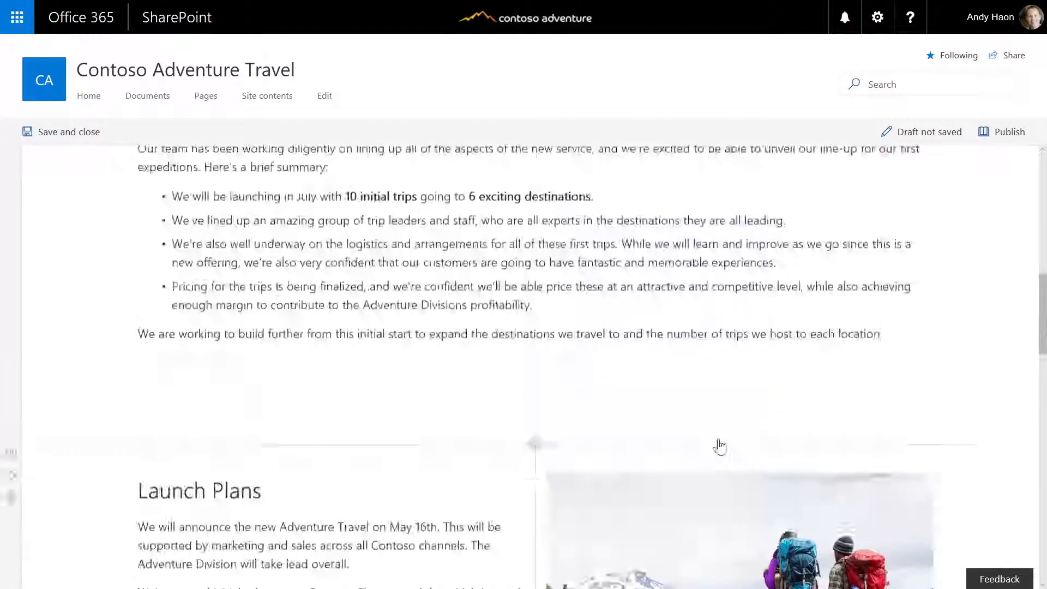
pyautogui.click(71, 132)
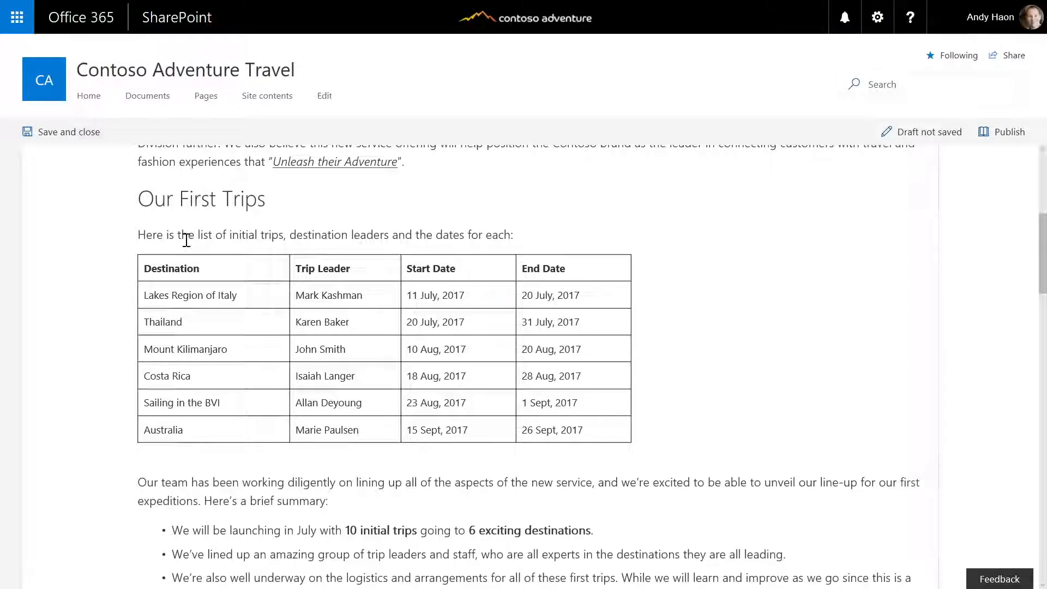
# Review the saved page from top to bottom, then publish it
pyautogui.scroll(-6, 301, 302)
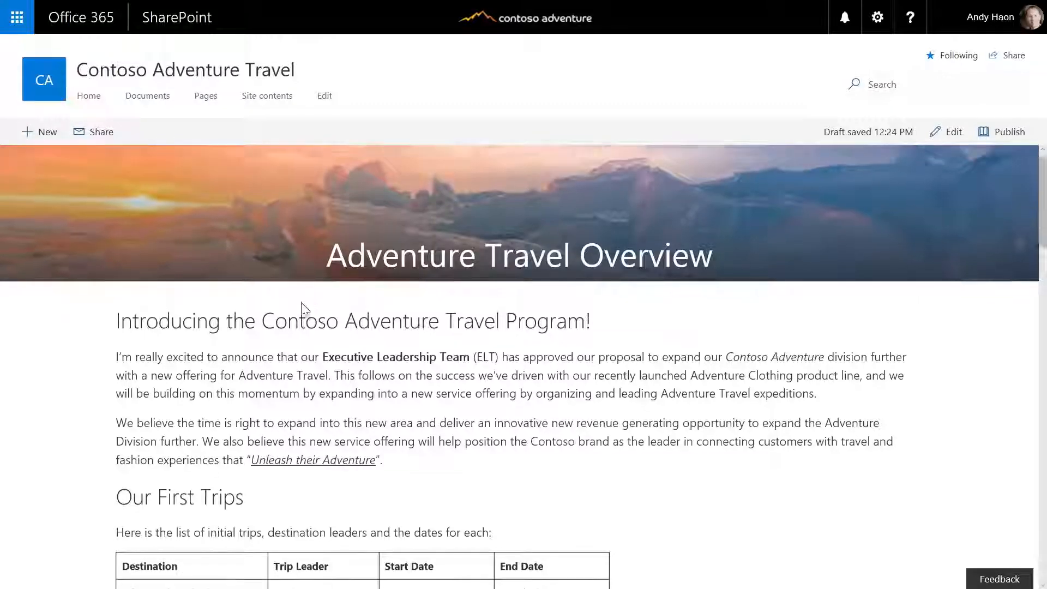
pyautogui.scroll(-12, 301, 303)
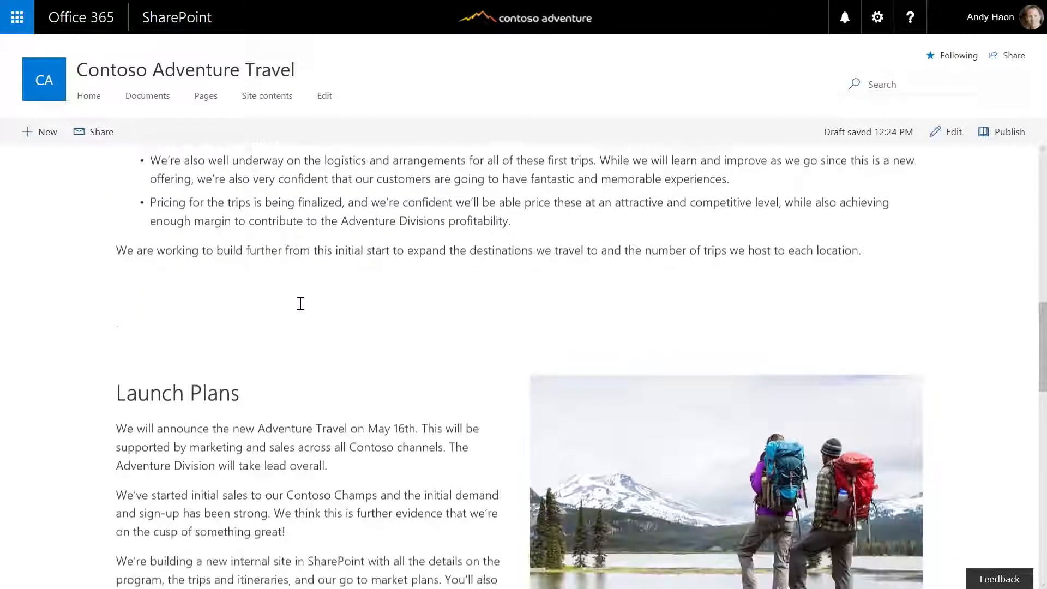
pyautogui.scroll(-8, 299, 303)
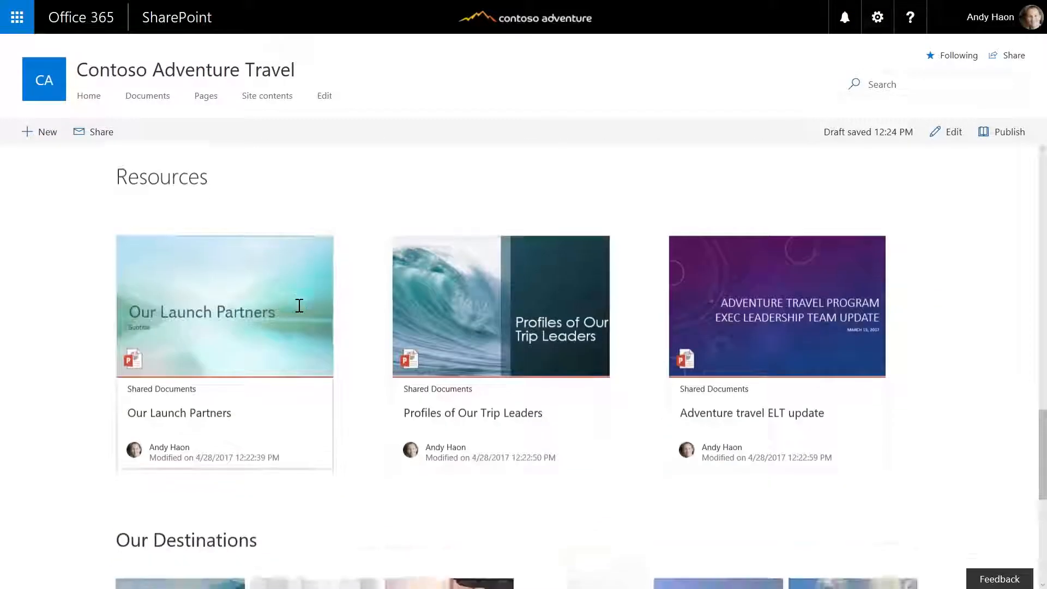
pyautogui.scroll(-3, 300, 313)
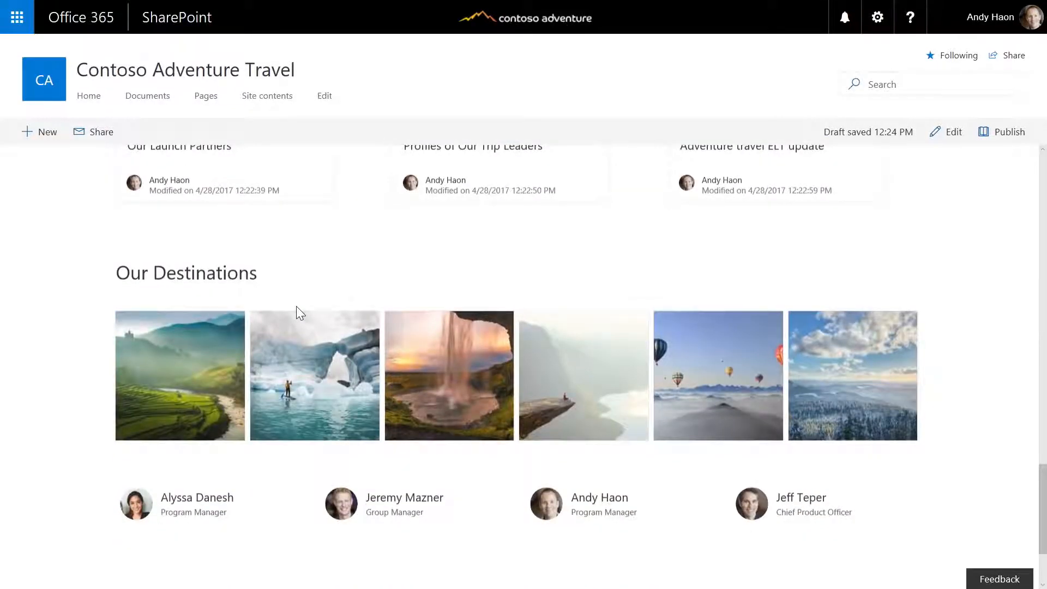
pyautogui.scroll(-3, 296, 306)
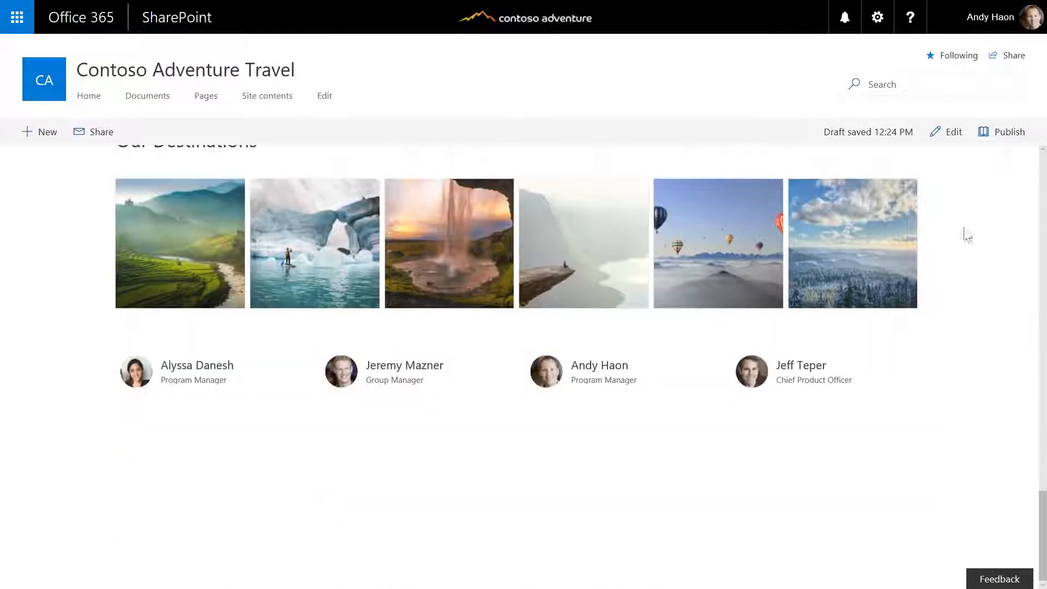
pyautogui.click(1009, 133)
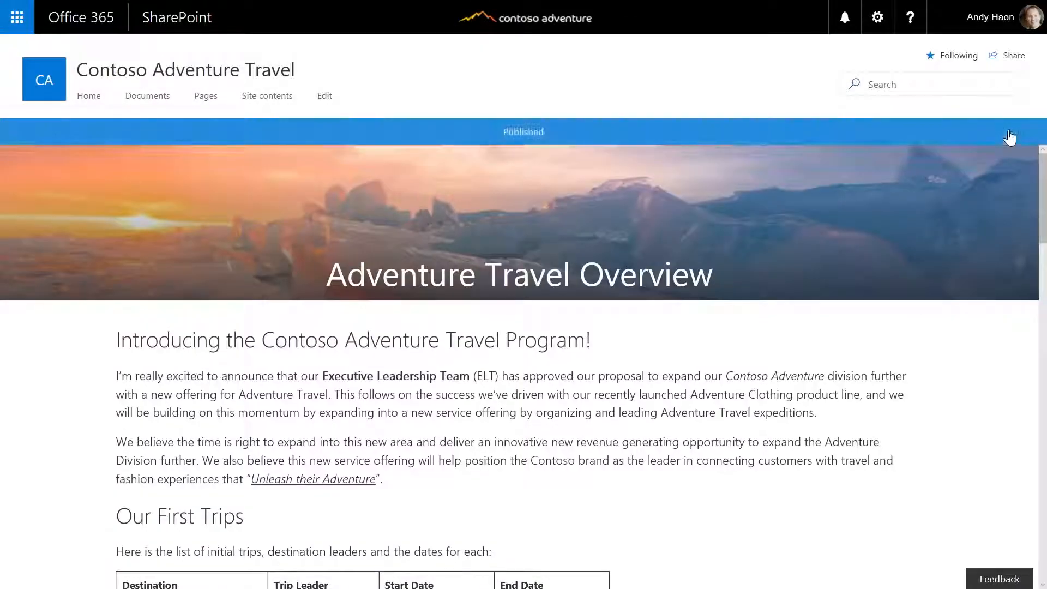
# Open the Contoso Adventure Travel home page in edit mode with the top section's web part toolbox showing
pyautogui.click(86, 101)
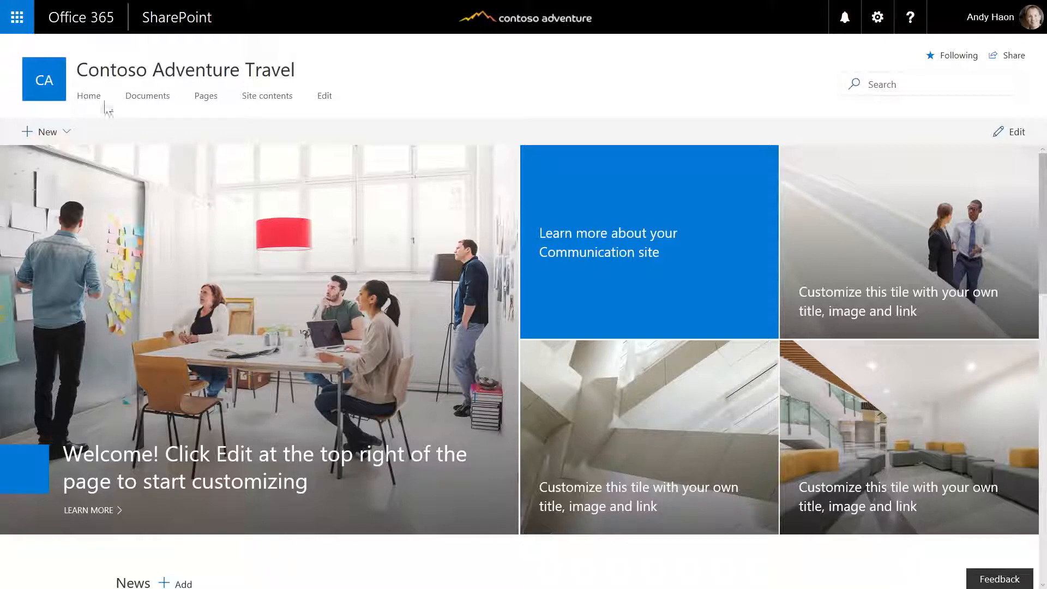
pyautogui.click(1015, 133)
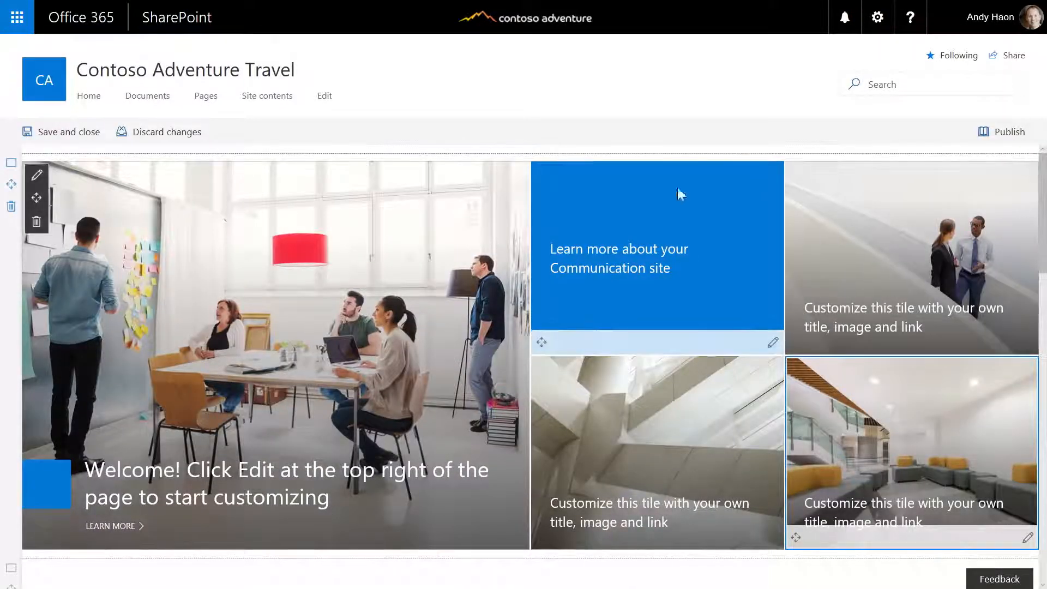
pyautogui.click(536, 154)
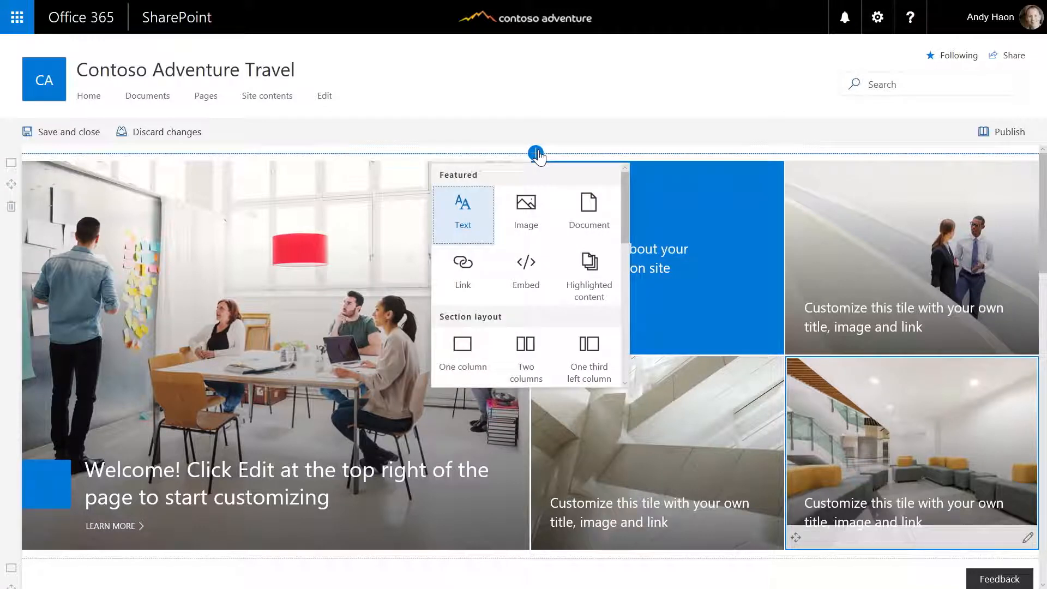
pyautogui.scroll(-2, 527, 205)
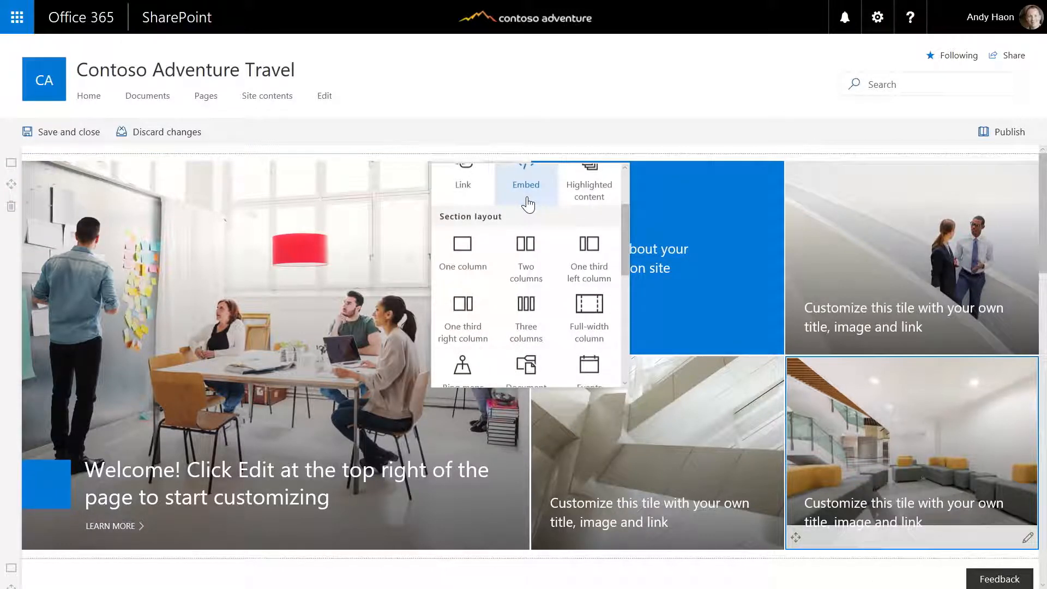